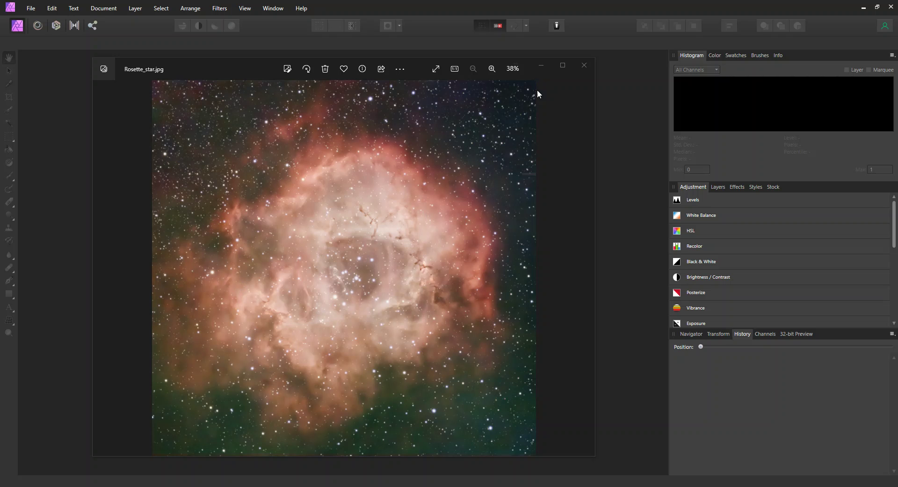
- Open the recently used Rosette.tif and switch it into the Tone Mapping Persona
{"action": "left_click", "coordinate": [585, 68]}
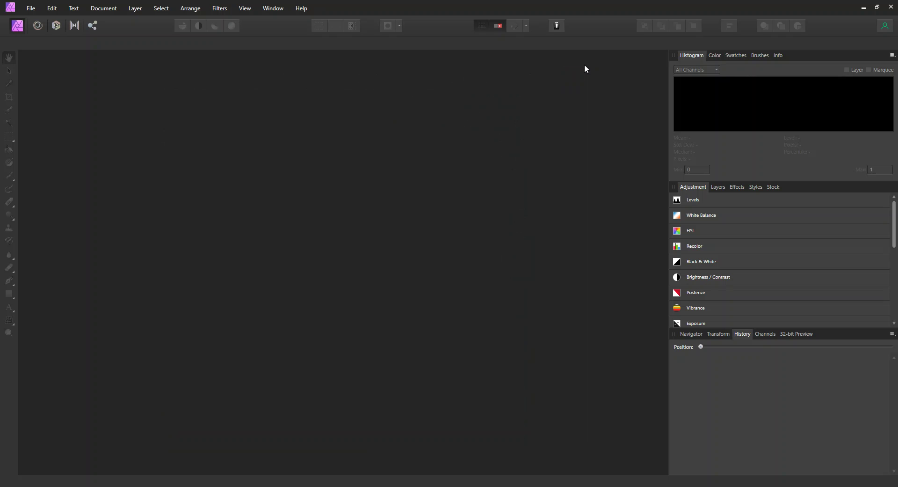
{"action": "left_click", "coordinate": [31, 9]}
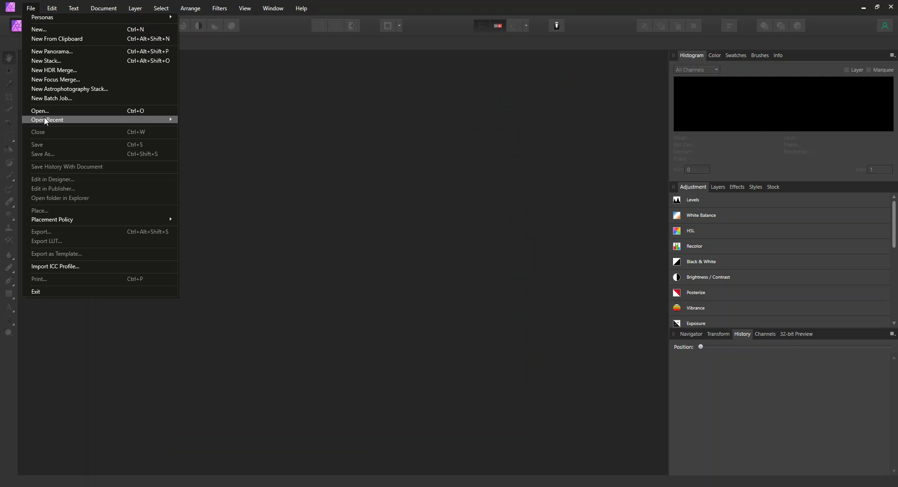
{"action": "mouse_move", "coordinate": [44, 120]}
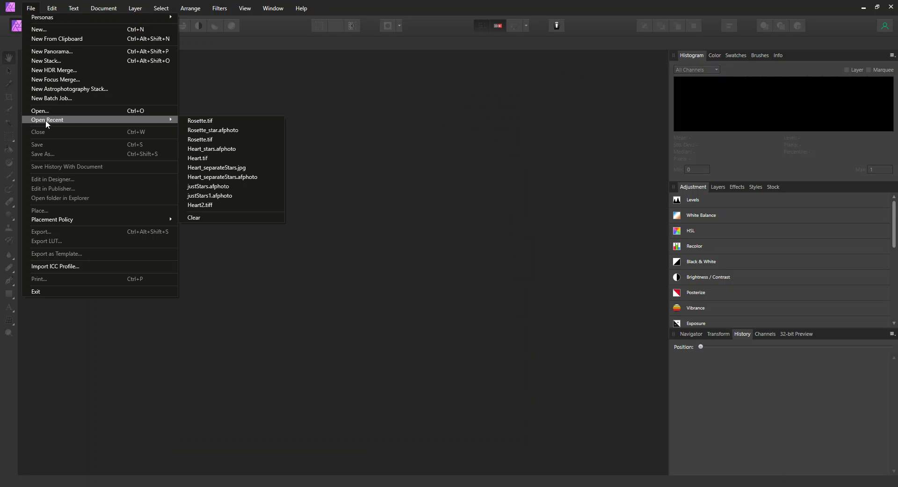
{"action": "left_click", "coordinate": [206, 122]}
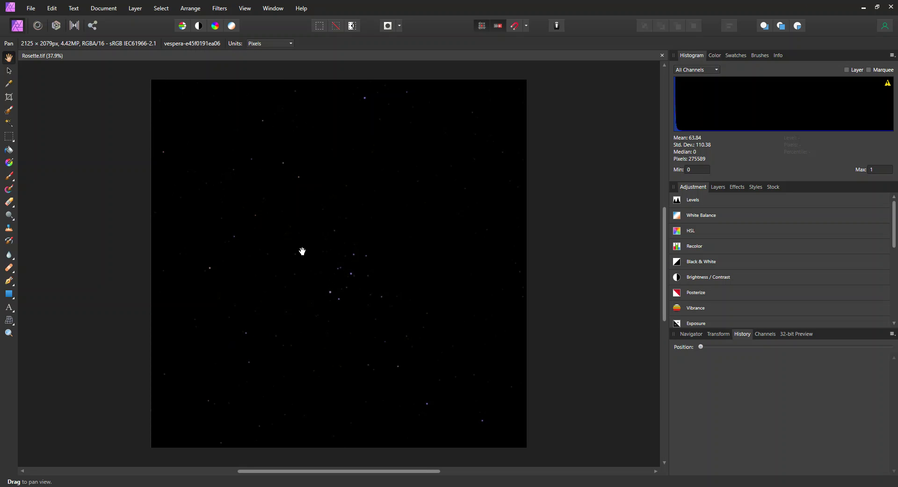
{"action": "left_click", "coordinate": [75, 26]}
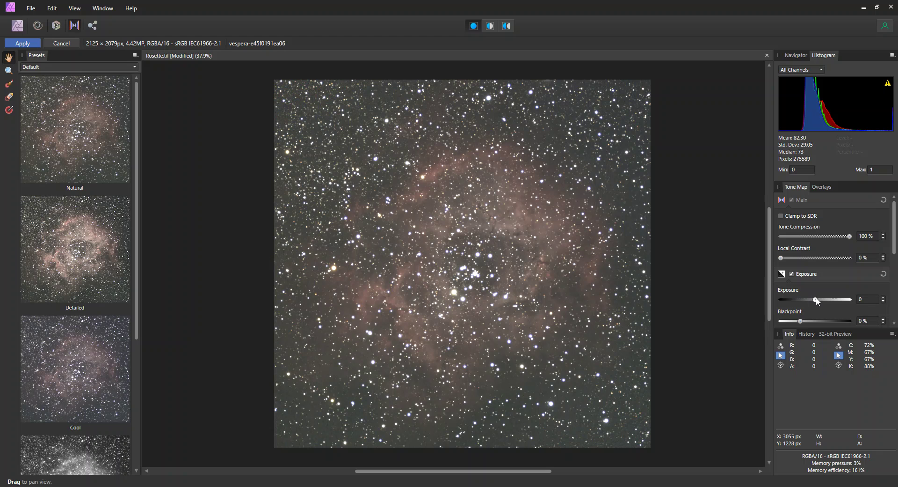
- Lower the tone-mapping Exposure to about -2 and apply it
{"action": "left_click_drag", "start_coordinate": [817, 300], "coordinate": [778, 302]}
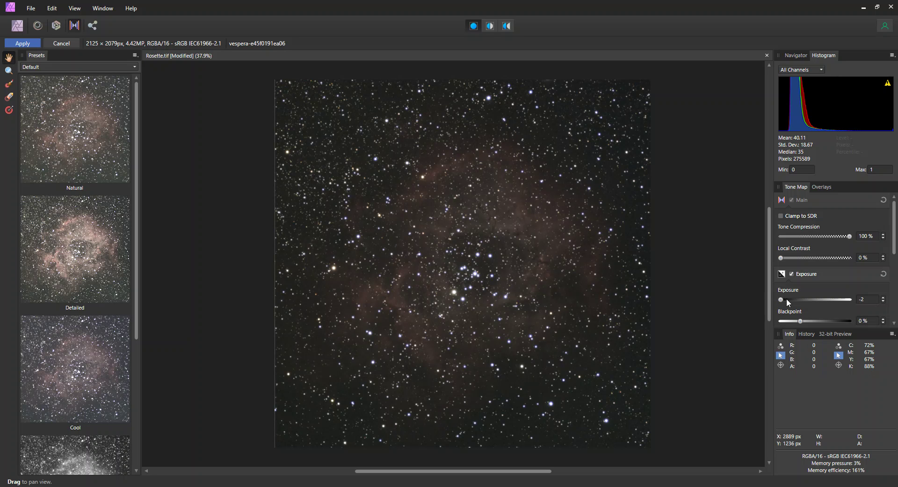
{"action": "left_click", "coordinate": [23, 44]}
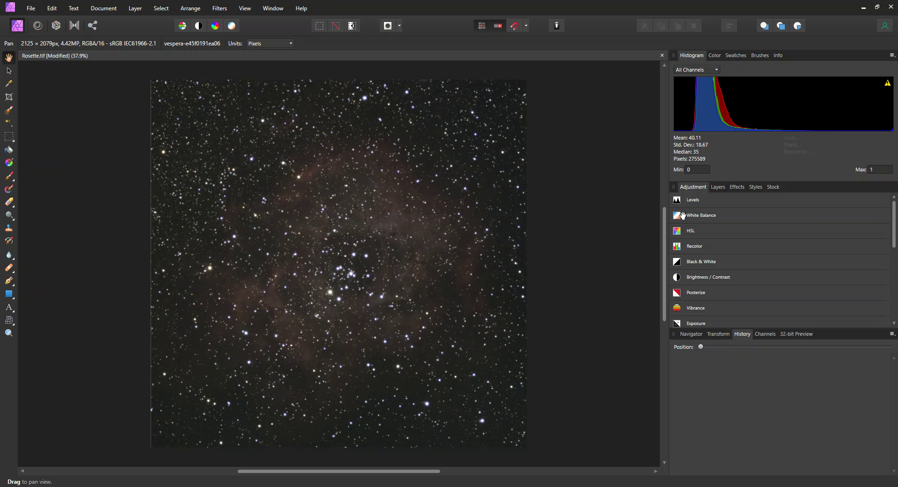
- Rename the Background layer to 'original'
{"action": "left_click", "coordinate": [719, 187]}
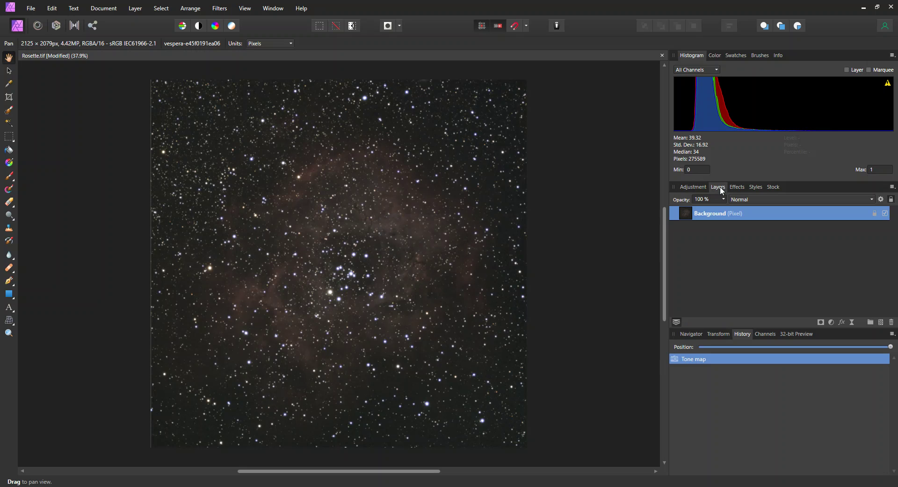
{"action": "double_click", "coordinate": [710, 216]}
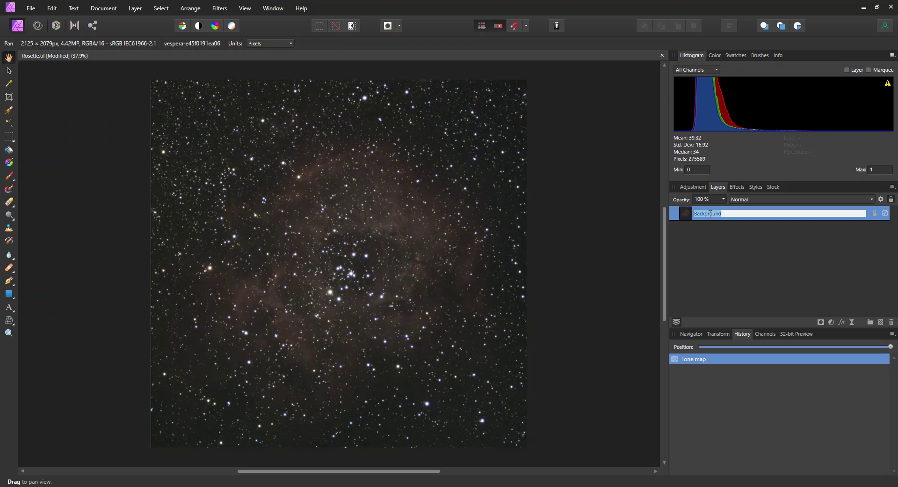
{"action": "type", "text": "original"}
{"action": "key", "text": "Return"}
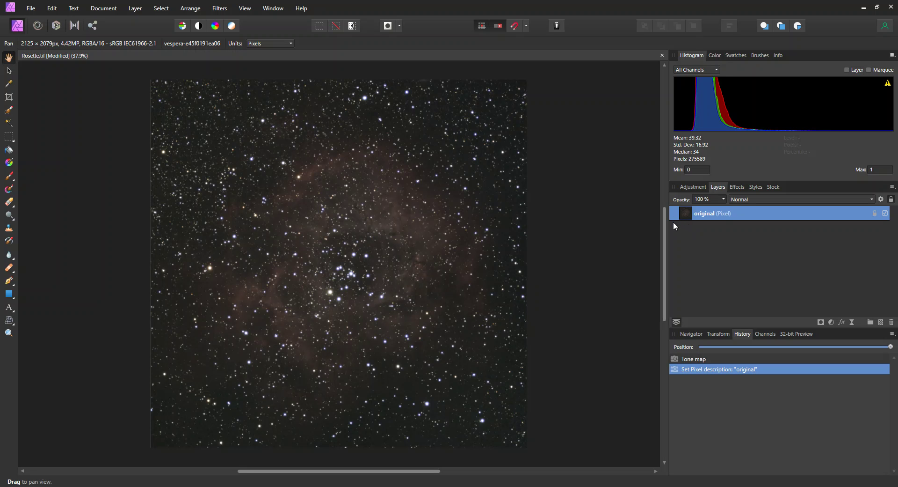
- Paste a duplicate layer and name the lower copy 'no stars'
{"action": "key", "text": "ctrl+v"}
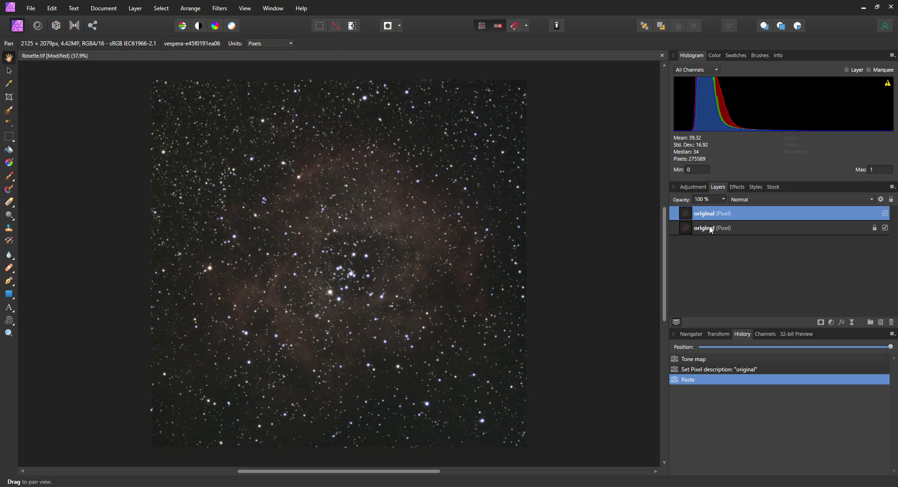
{"action": "left_click", "coordinate": [710, 228]}
{"action": "double_click", "coordinate": [709, 228]}
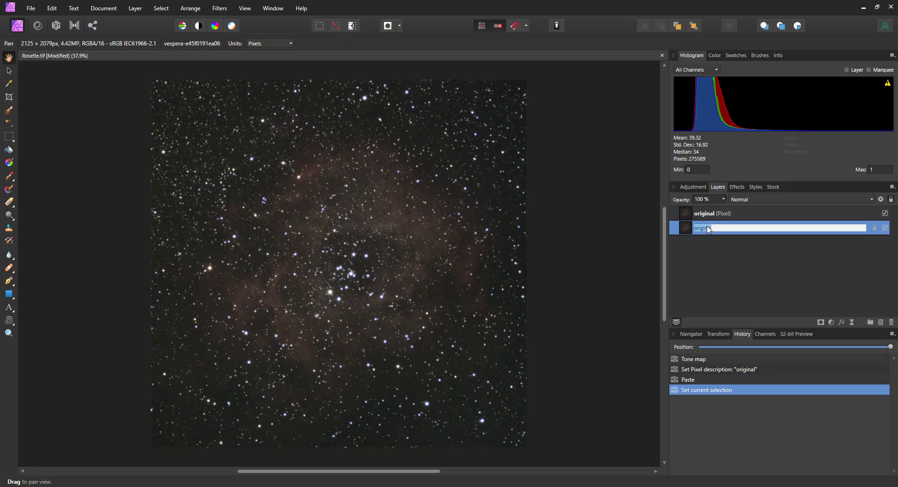
{"action": "type", "text": "no stars"}
{"action": "key", "text": "Return"}
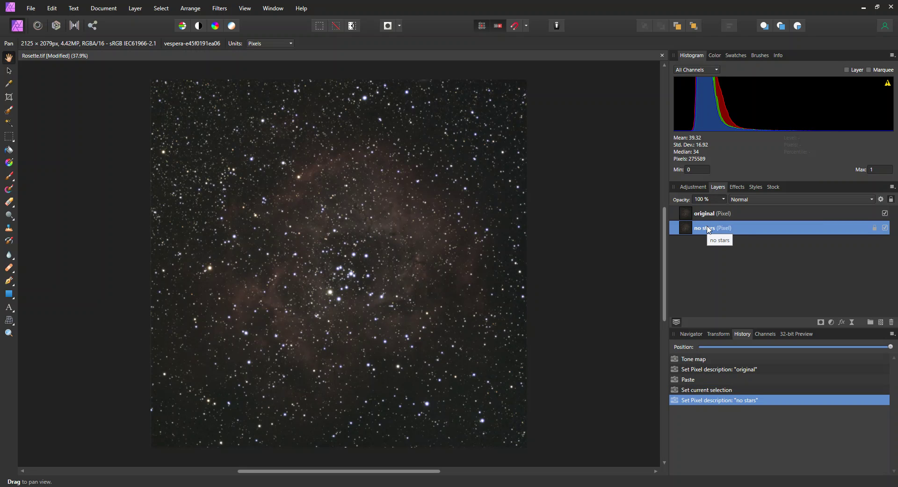
{"action": "double_click", "coordinate": [704, 228]}
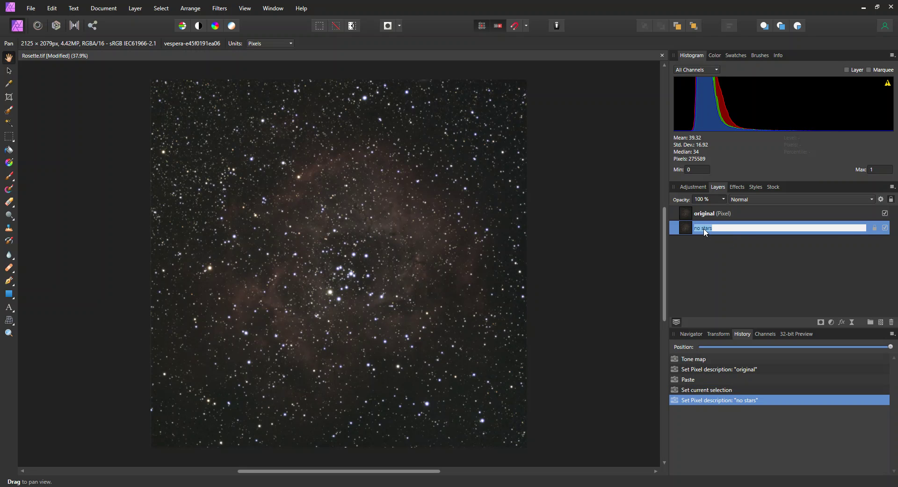
{"action": "left_click", "coordinate": [675, 230]}
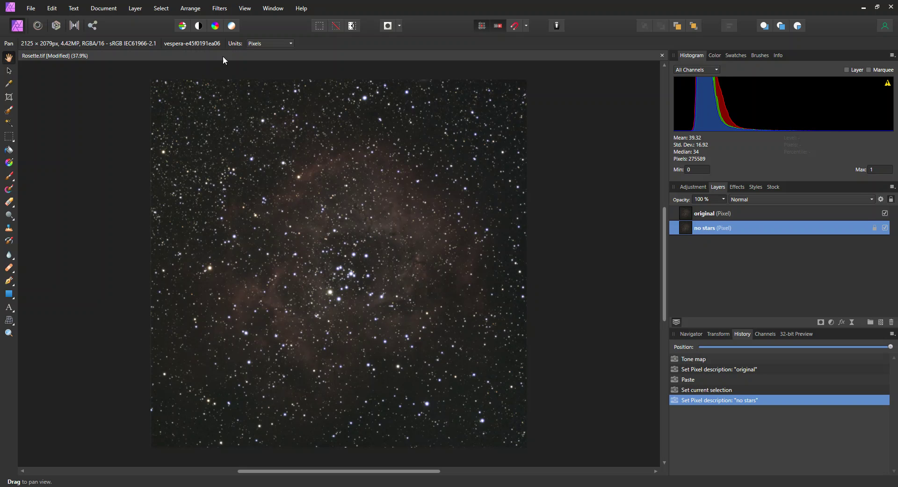
- Apply the RC-Astro StarXTerminator plugin to the 'no stars' layer, confirming with OK
{"action": "left_click", "coordinate": [220, 8]}
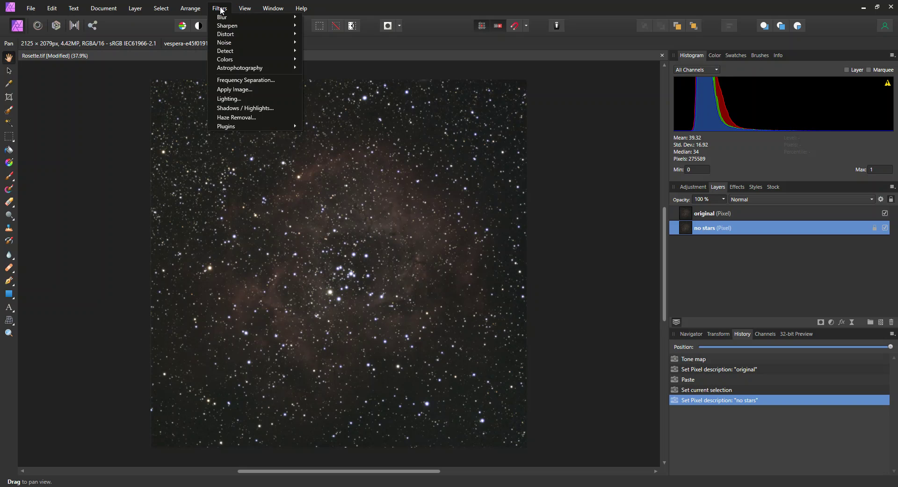
{"action": "mouse_move", "coordinate": [226, 128]}
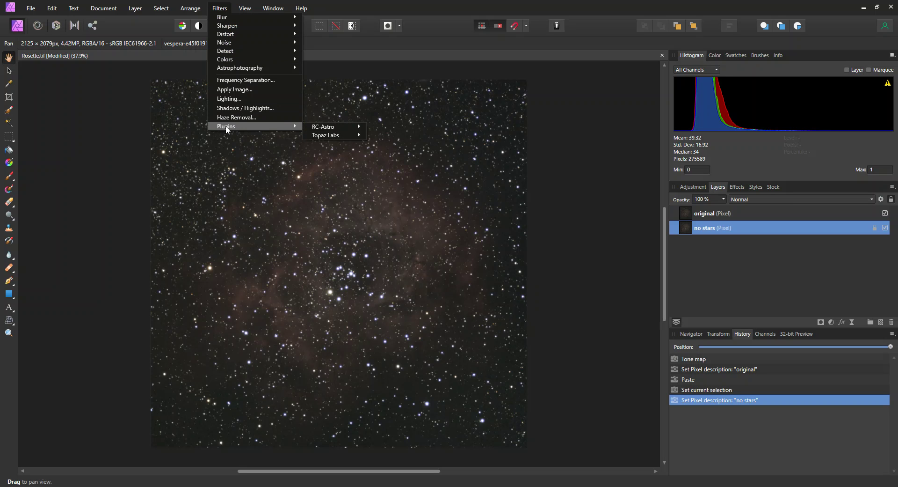
{"action": "mouse_move", "coordinate": [336, 126]}
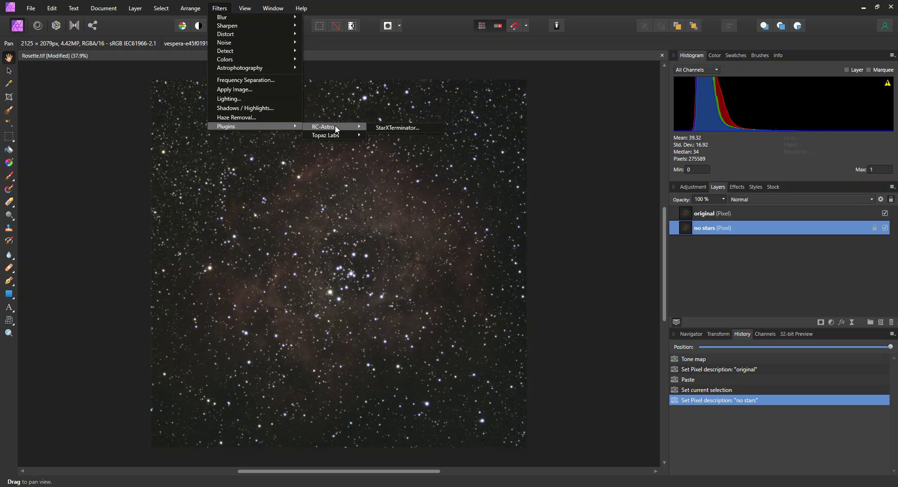
{"action": "left_click", "coordinate": [389, 128]}
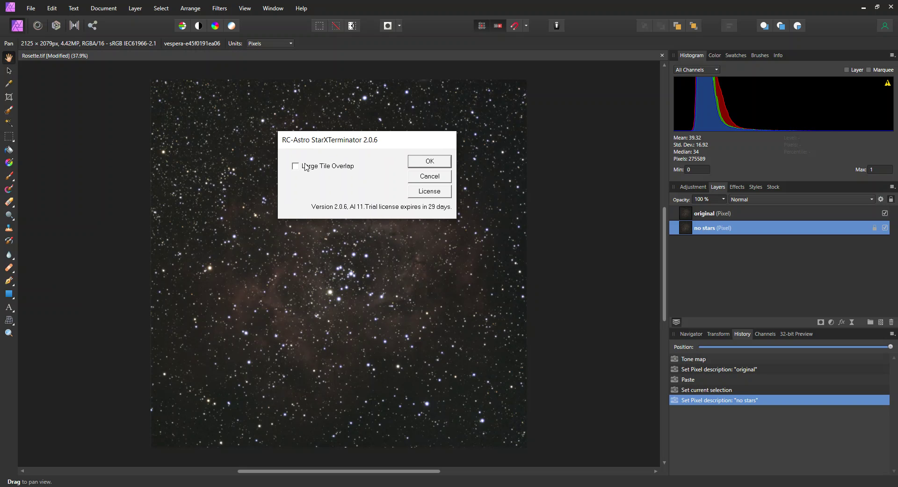
{"action": "left_click", "coordinate": [431, 161]}
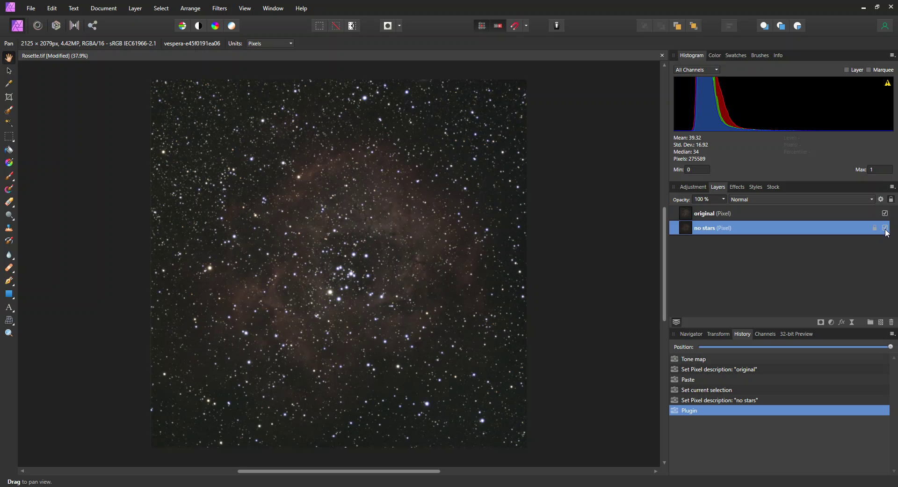
- Hide the 'original' layer to reveal the starless nebula
{"action": "left_click", "coordinate": [885, 214]}
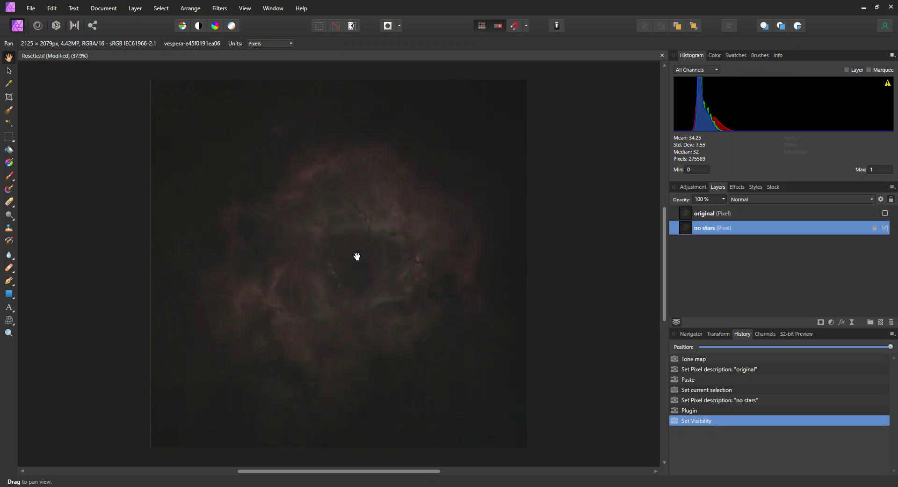
- Turn the 'original' layer's visibility back on and select it
{"action": "left_click", "coordinate": [886, 213]}
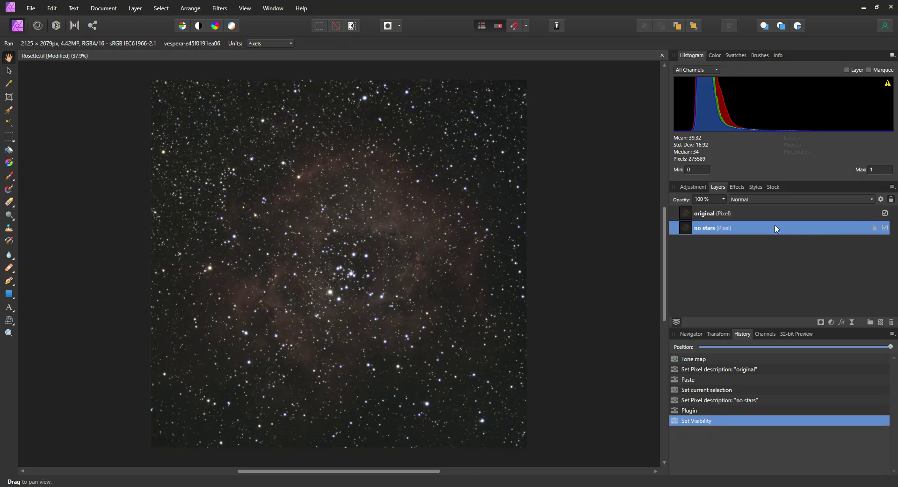
{"action": "left_click", "coordinate": [736, 215]}
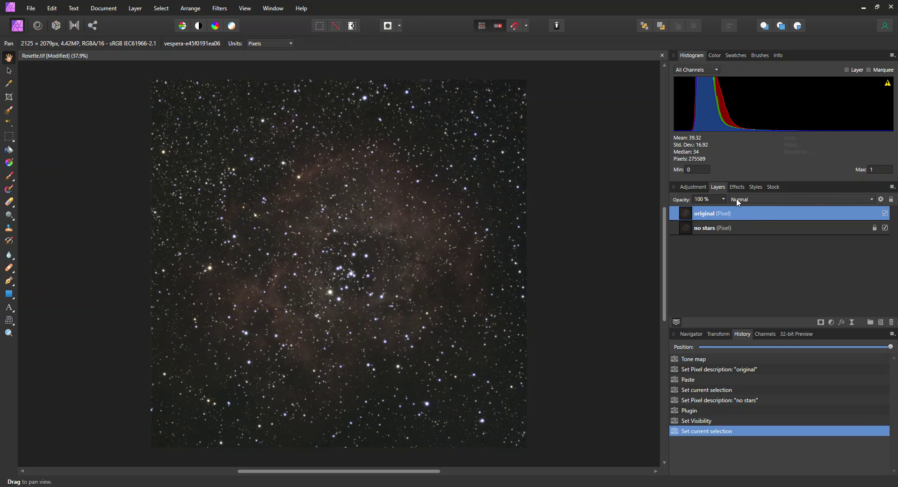
- Change the 'original' layer's blend mode from Normal to Difference
{"action": "left_click", "coordinate": [872, 200]}
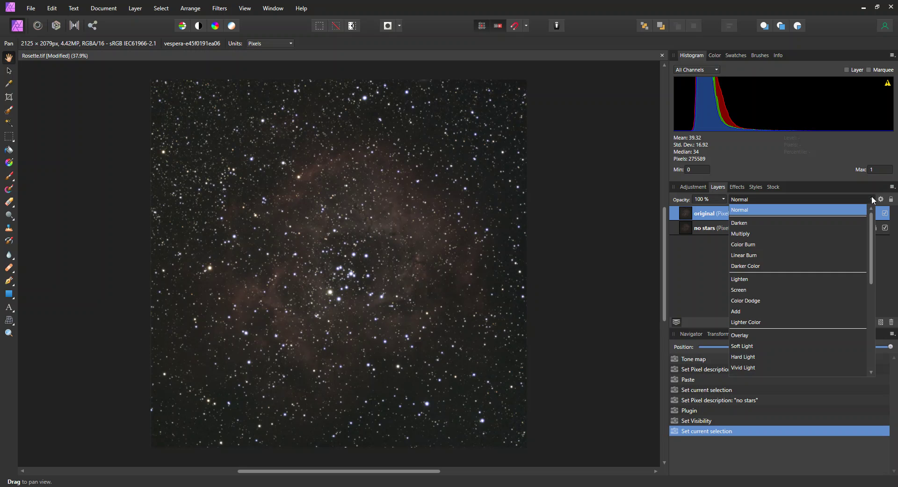
{"action": "left_click_drag", "start_coordinate": [872, 223], "coordinate": [872, 246]}
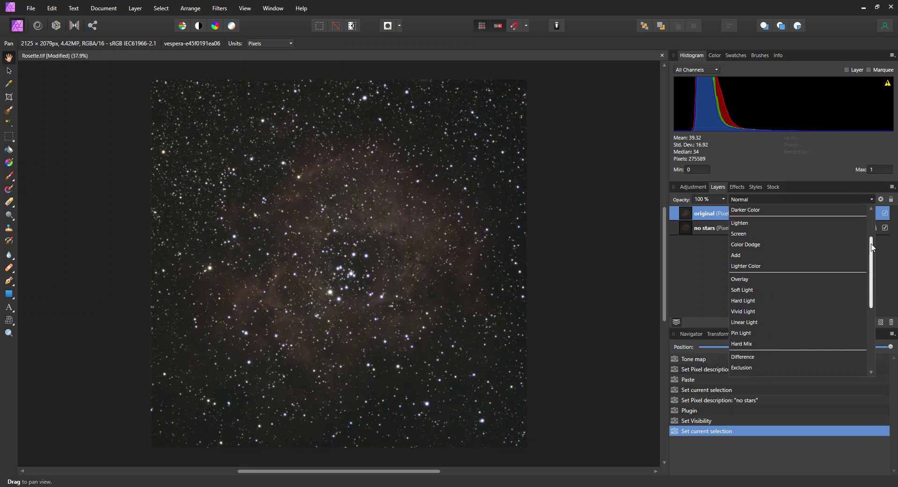
{"action": "left_click", "coordinate": [744, 357]}
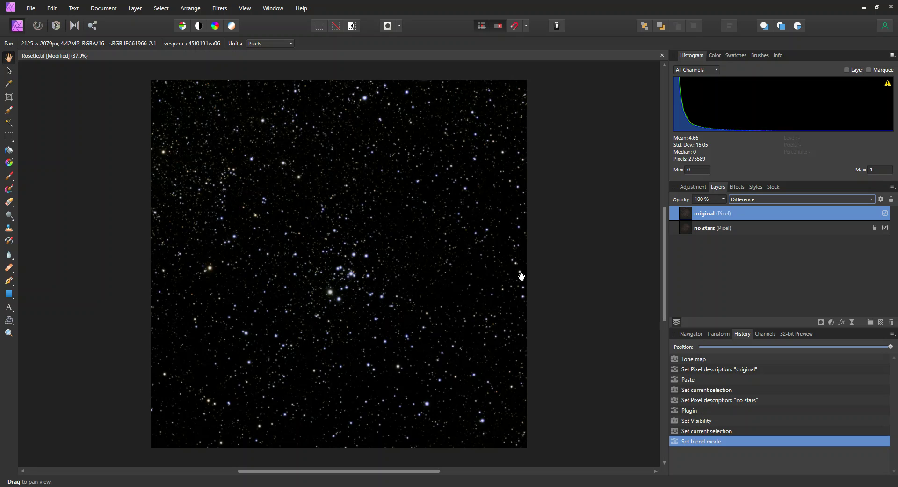
- Flatten the document and name the resulting pixel layer 'Stars only'
{"action": "left_click", "coordinate": [104, 7]}
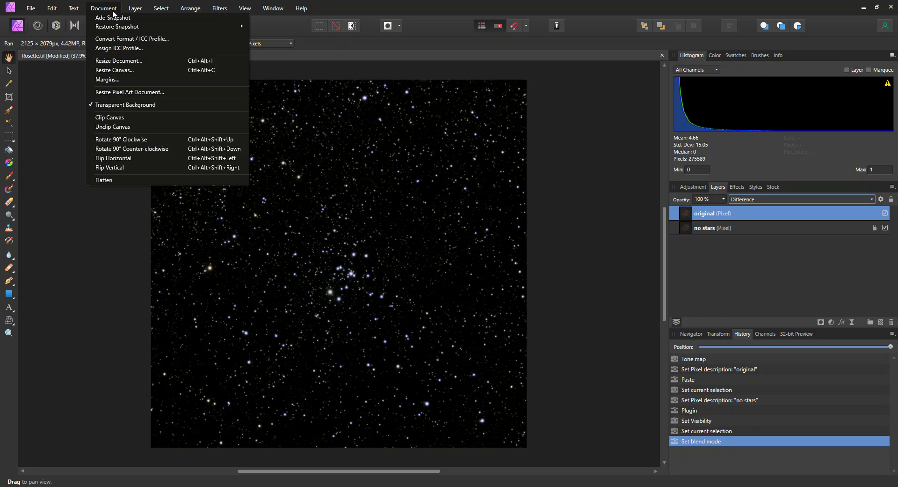
{"action": "left_click", "coordinate": [104, 180]}
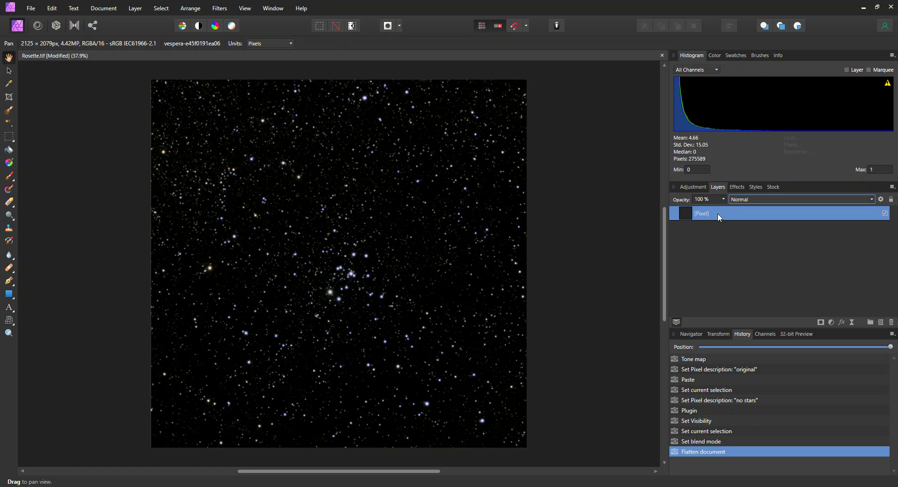
{"action": "double_click", "coordinate": [705, 213]}
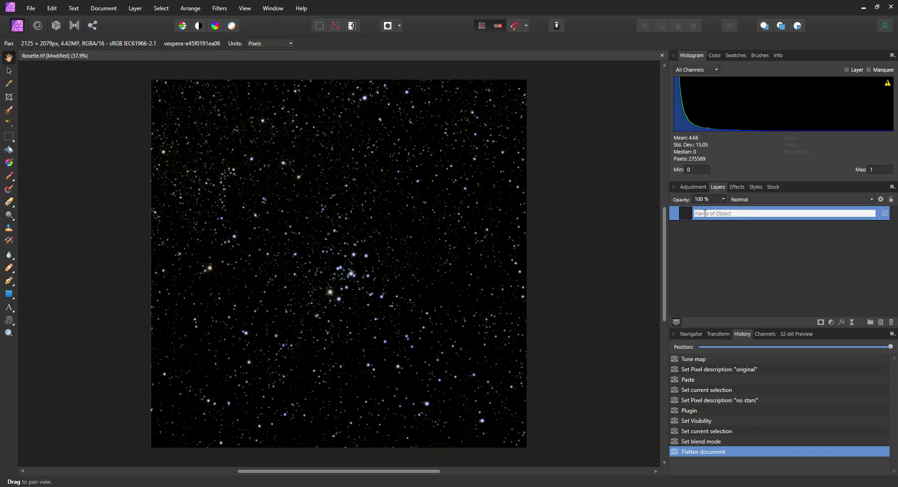
{"action": "type", "text": "Stars only"}
{"action": "key", "text": "Return"}
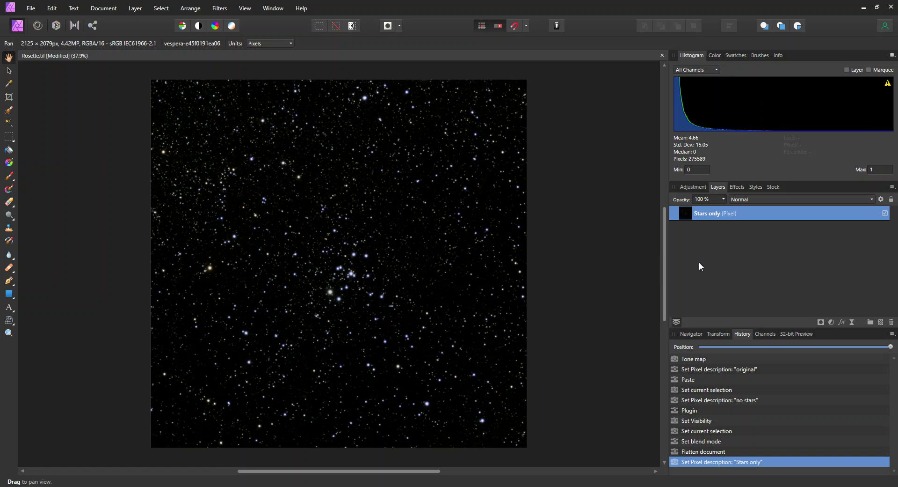
{"action": "double_click", "coordinate": [755, 213]}
{"action": "key", "text": "Return"}
- Revert History to 'Set current selection', just before the Difference blend change
{"action": "left_click", "coordinate": [700, 431]}
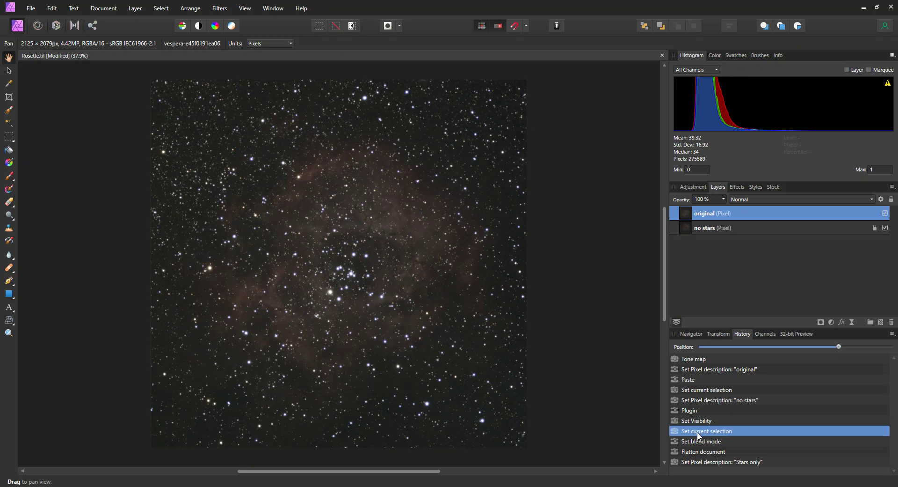
{"action": "left_click", "coordinate": [700, 441]}
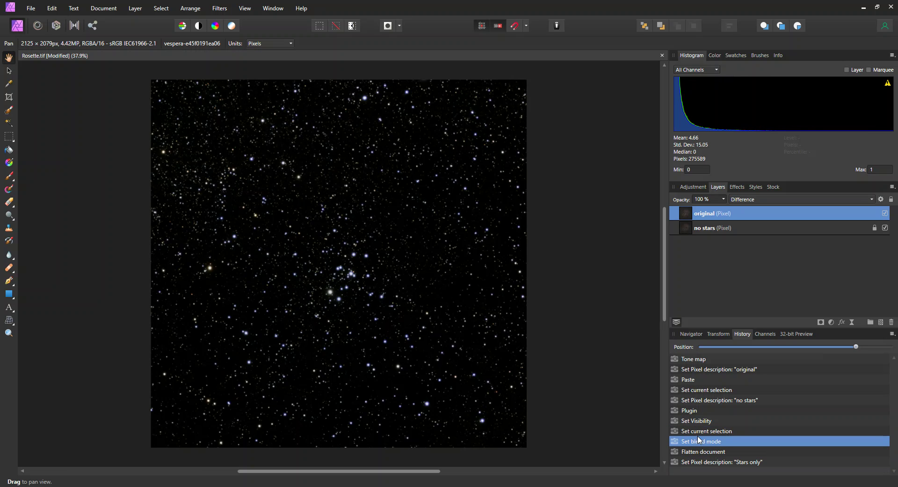
{"action": "left_click", "coordinate": [700, 431]}
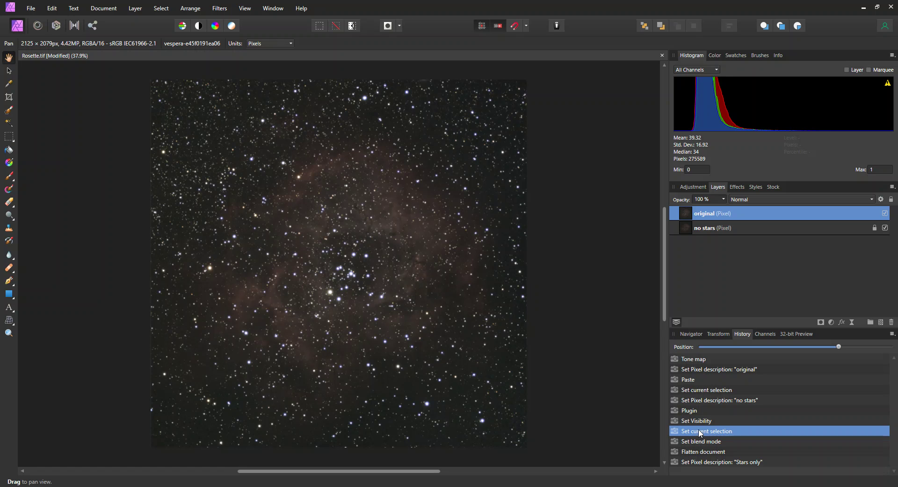
- Paste the star field as a new layer directly above 'no stars'
{"action": "left_click", "coordinate": [749, 228]}
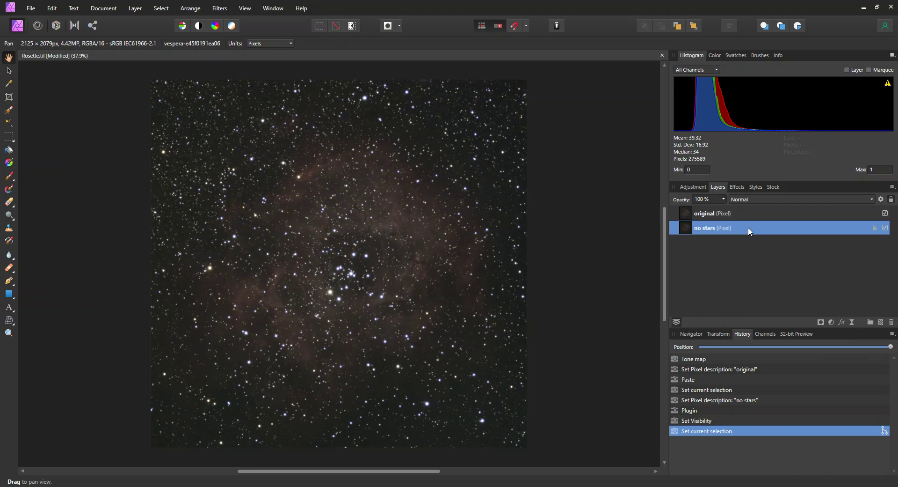
{"action": "key", "text": "ctrl+v"}
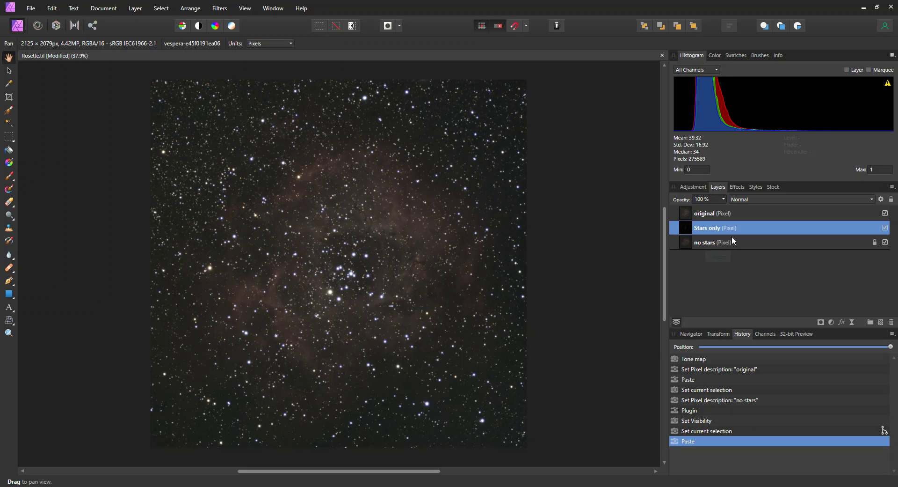
- Compare the layers by toggling visibility, ending with 'original' hidden and 'no stars' and 'Stars only' shown
{"action": "left_click", "coordinate": [885, 214]}
{"action": "left_click", "coordinate": [885, 227]}
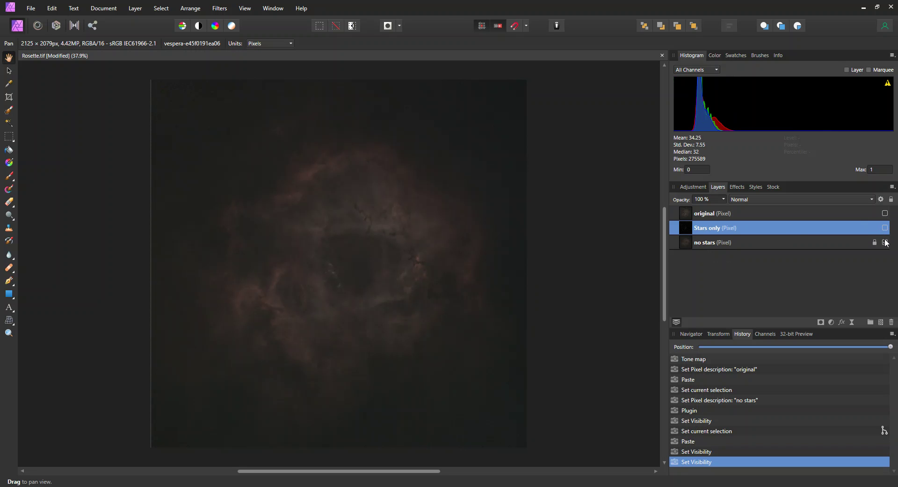
{"action": "left_click", "coordinate": [886, 242]}
{"action": "left_click", "coordinate": [885, 243]}
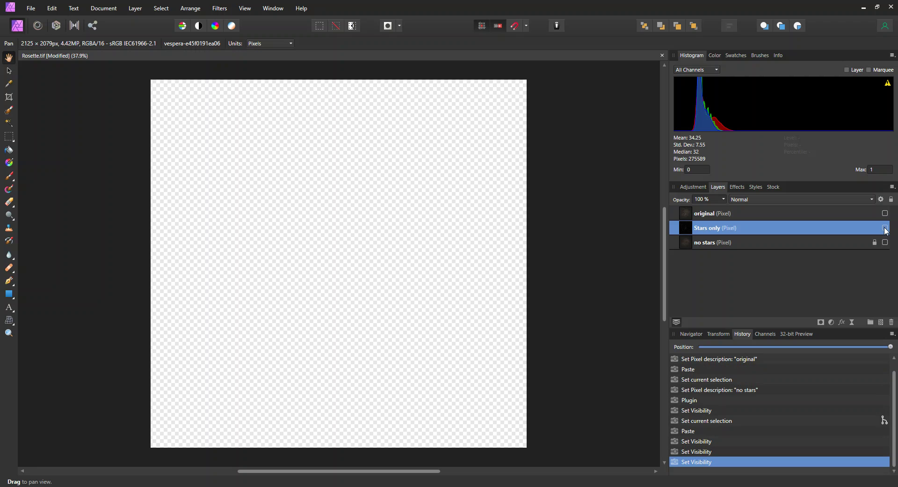
{"action": "left_click", "coordinate": [885, 242]}
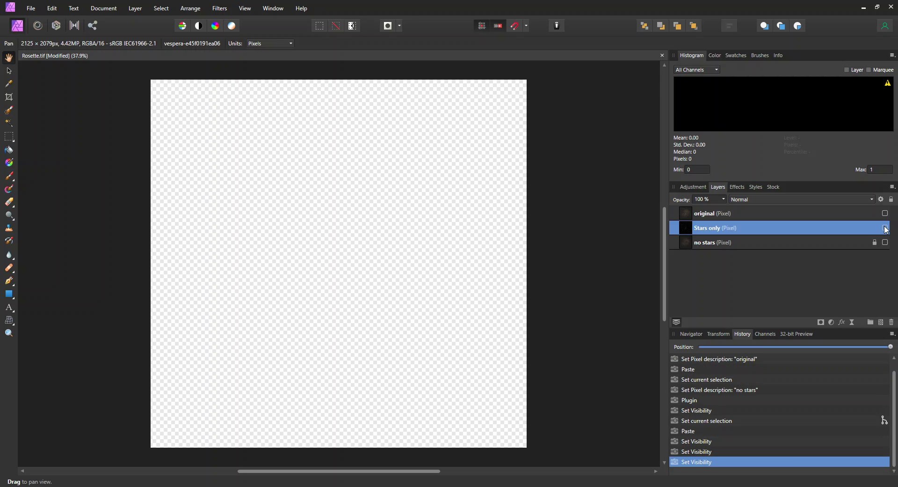
{"action": "left_click", "coordinate": [885, 228]}
{"action": "left_click", "coordinate": [886, 228]}
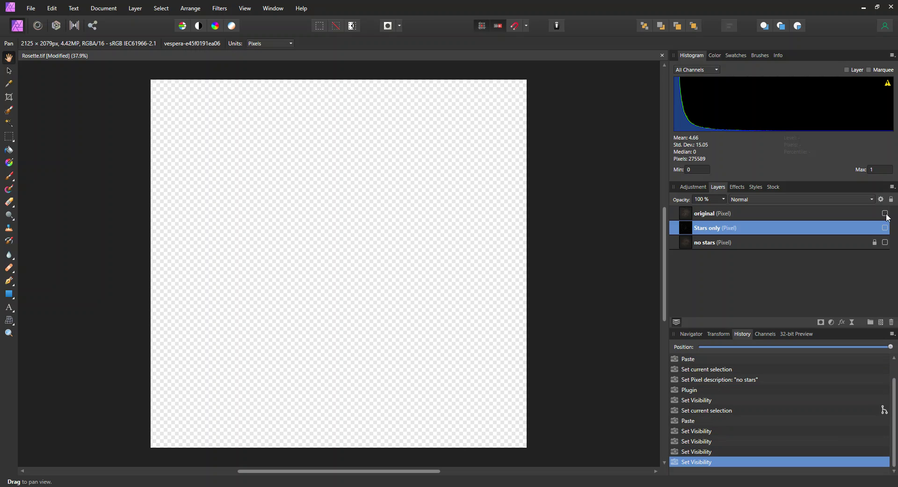
{"action": "left_click", "coordinate": [886, 213]}
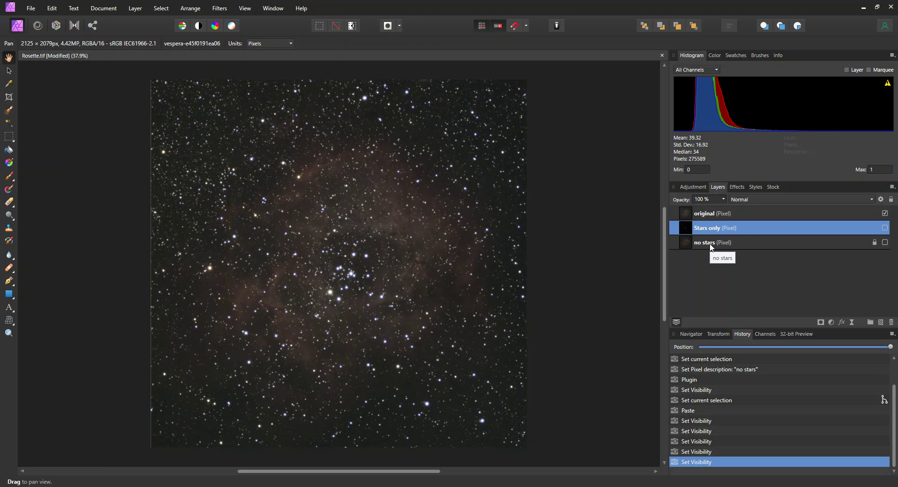
{"action": "left_click", "coordinate": [885, 213]}
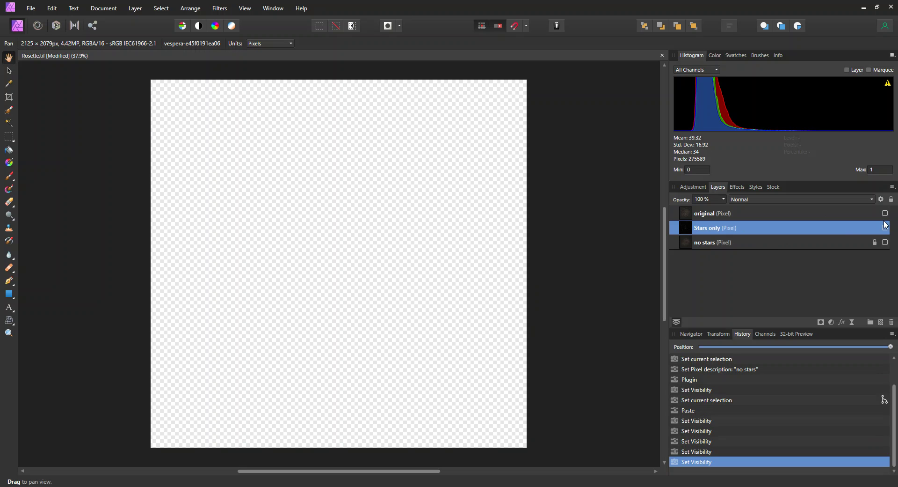
{"action": "left_click", "coordinate": [885, 242]}
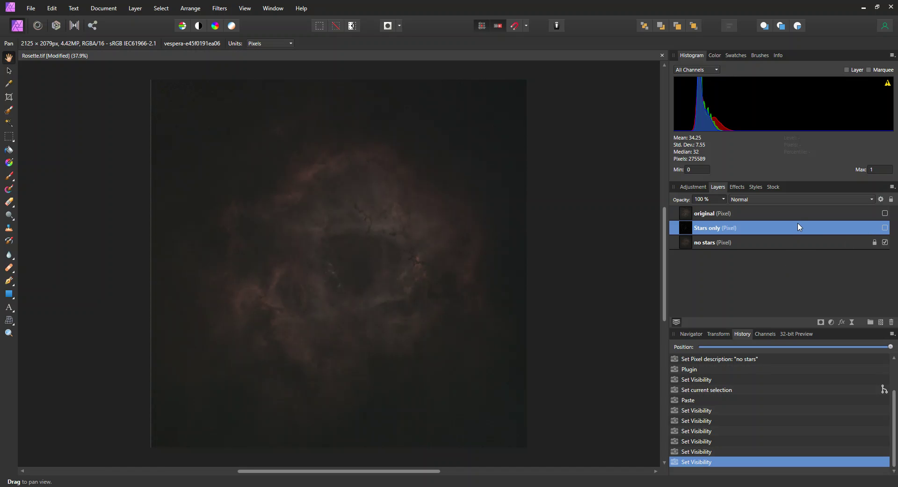
{"action": "left_click", "coordinate": [885, 228]}
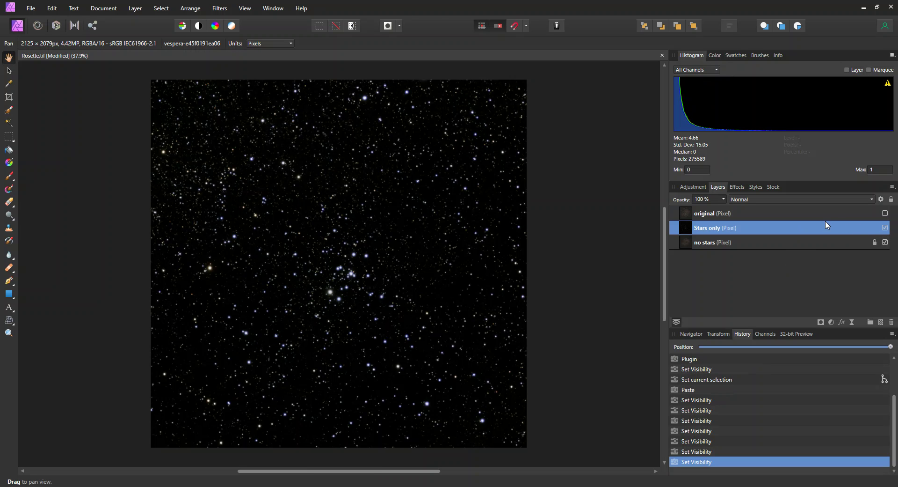
- Set the Stars only layer's blend mode to Screen
{"action": "left_click", "coordinate": [873, 199]}
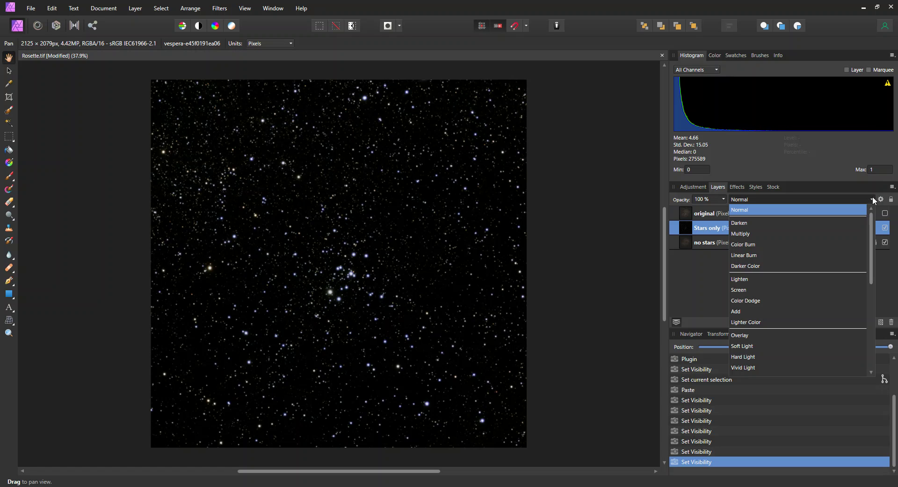
{"action": "left_click_drag", "start_coordinate": [871, 239], "coordinate": [872, 276]}
{"action": "scroll", "coordinate": [824, 251], "scroll_direction": "up", "scroll_amount": 1}
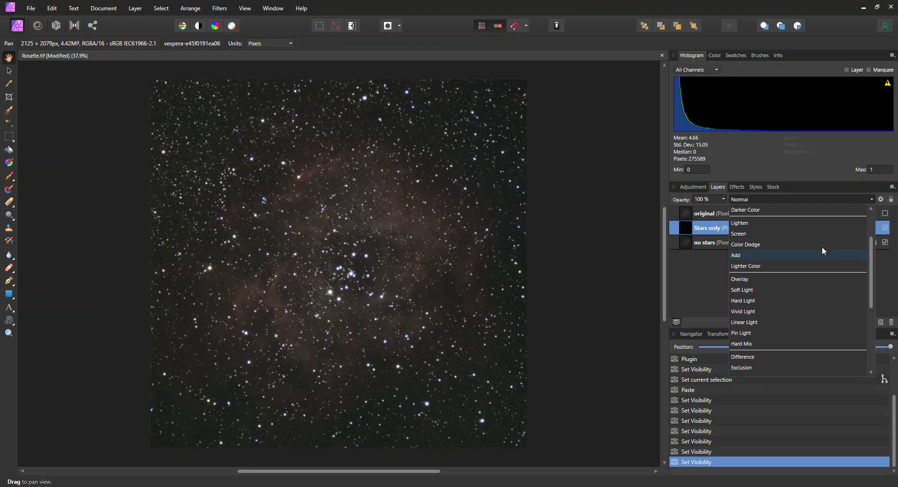
{"action": "left_click", "coordinate": [744, 236]}
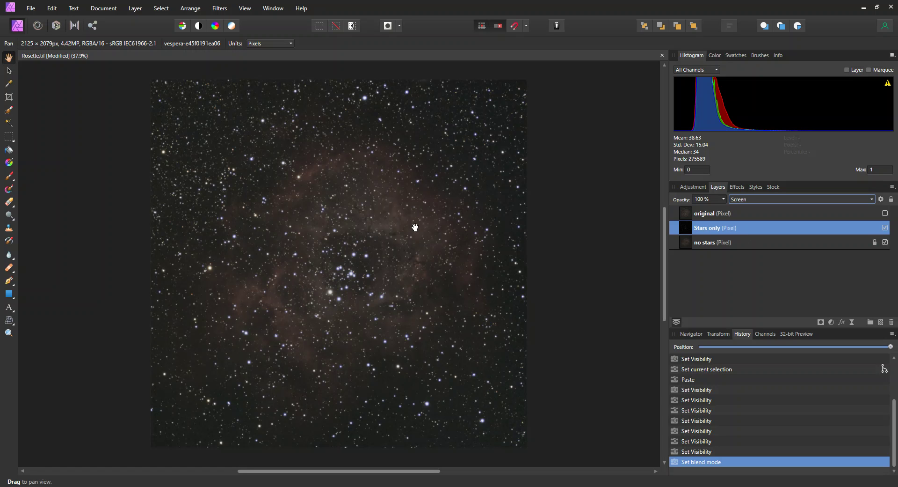
- Select the no stars layer and toggle the Stars only layer off and on to compare
{"action": "left_click", "coordinate": [745, 242]}
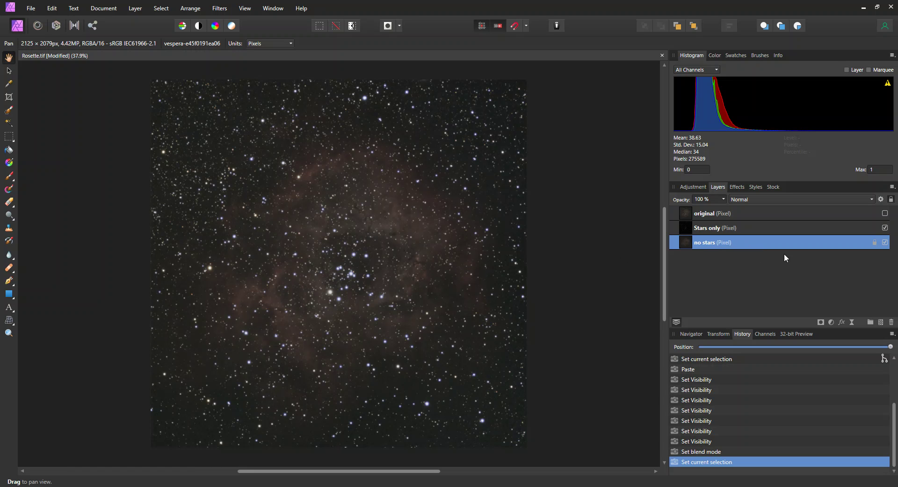
{"action": "left_click", "coordinate": [885, 227]}
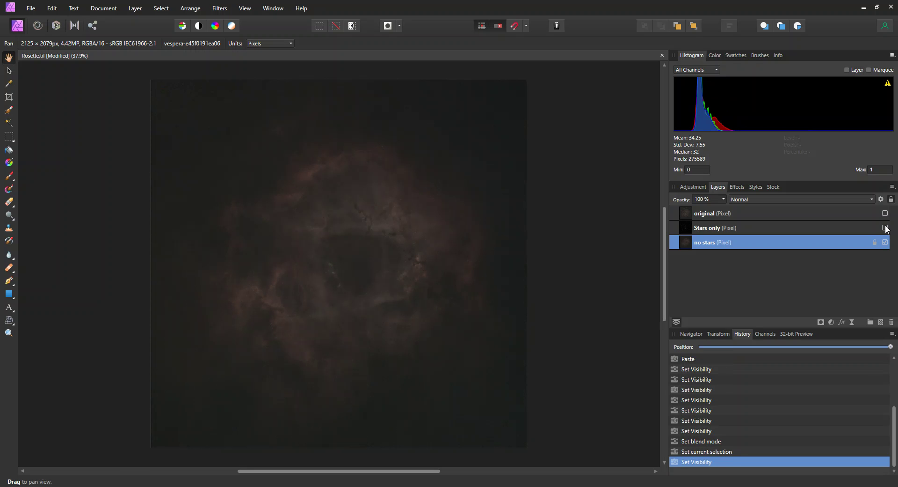
{"action": "key", "text": "ctrl+z"}
{"action": "key", "text": "ctrl+shift+z"}
{"action": "left_click", "coordinate": [885, 227]}
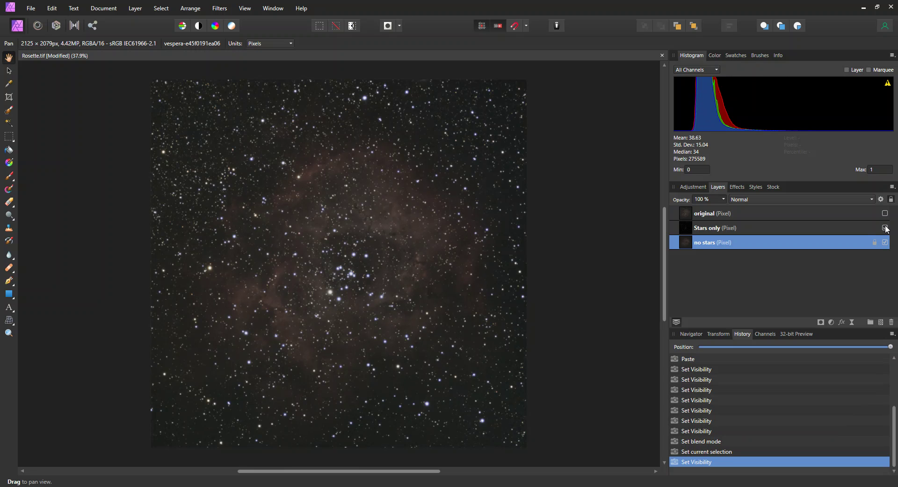
{"action": "left_click", "coordinate": [885, 227]}
{"action": "left_click", "coordinate": [885, 227]}
- Tone map the image with exposure 0, local contrast 3% and tone compression 14%, then apply
{"action": "left_click", "coordinate": [74, 25]}
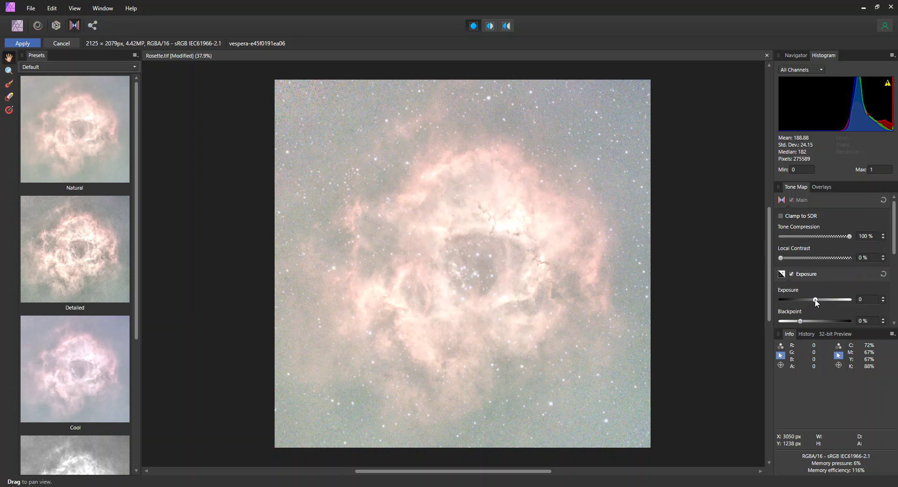
{"action": "mouse_move", "coordinate": [815, 299]}
{"action": "left_mouse_down"}
{"action": "mouse_move", "coordinate": [792, 302]}
{"action": "mouse_move", "coordinate": [816, 302]}
{"action": "left_mouse_up"}
{"action": "left_click", "coordinate": [884, 274]}
{"action": "left_click_drag", "start_coordinate": [849, 236], "coordinate": [797, 258]}
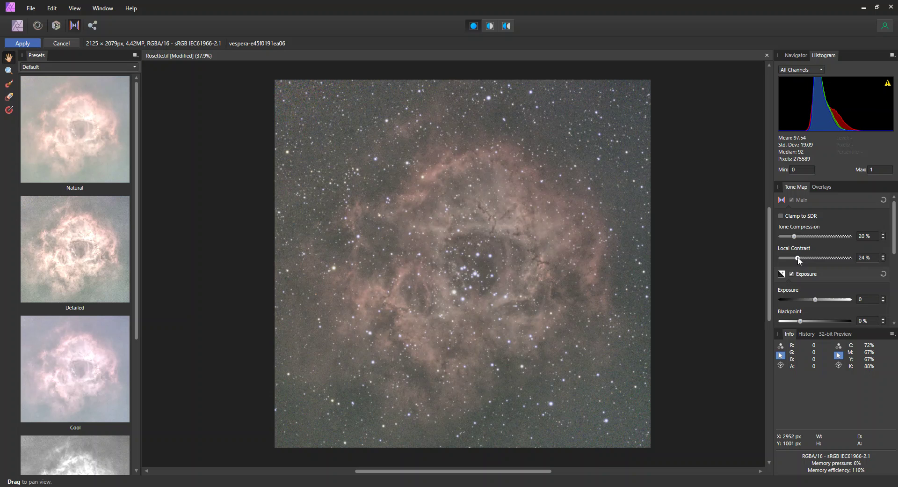
{"action": "left_click_drag", "start_coordinate": [798, 259], "coordinate": [777, 260]}
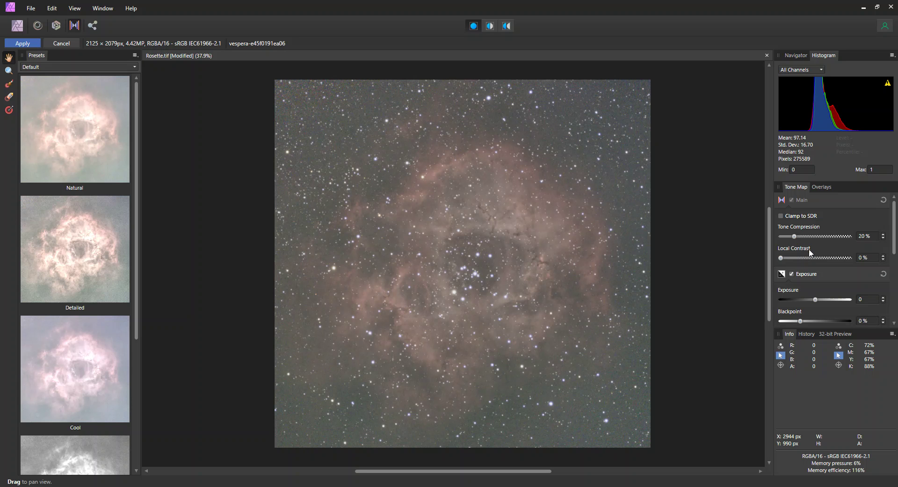
{"action": "left_click_drag", "start_coordinate": [796, 236], "coordinate": [791, 238]}
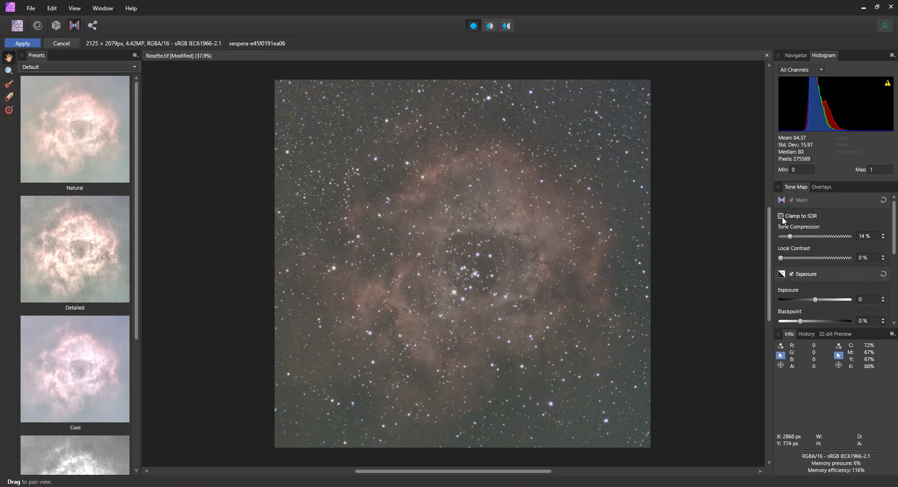
{"action": "left_click", "coordinate": [21, 44]}
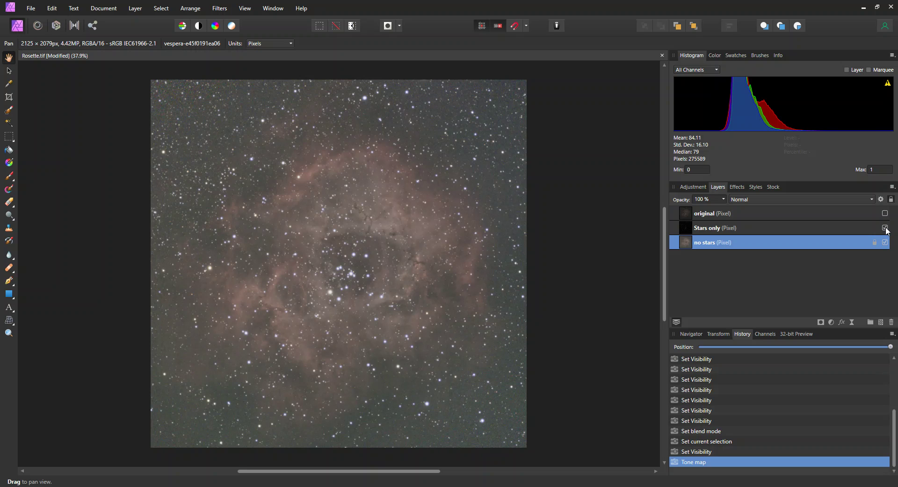
- Turn off Stars only and start Topaz DeNoise AI via Filters > Plugins > Topaz Labs
{"action": "left_click", "coordinate": [885, 227]}
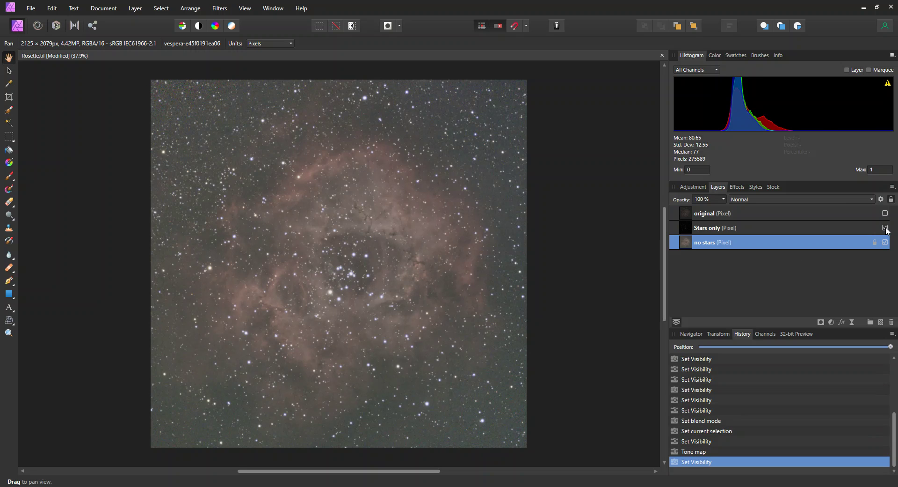
{"action": "left_click", "coordinate": [884, 228]}
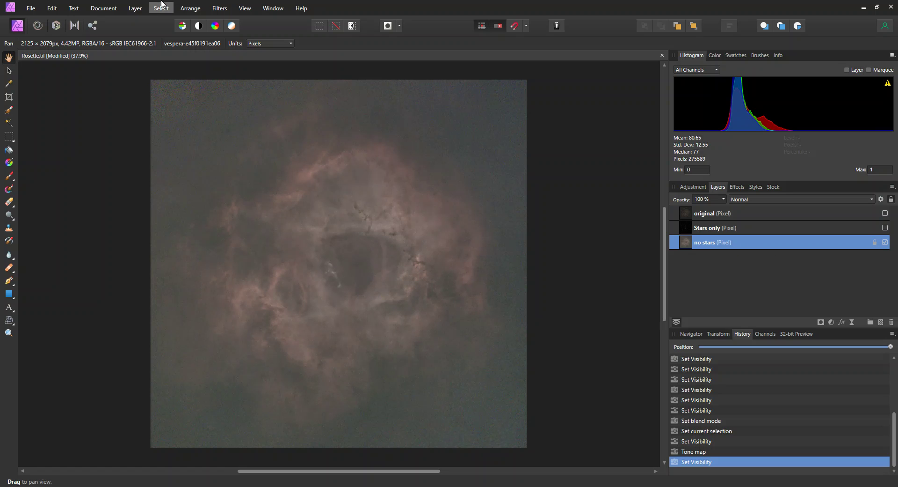
{"action": "left_click", "coordinate": [220, 9]}
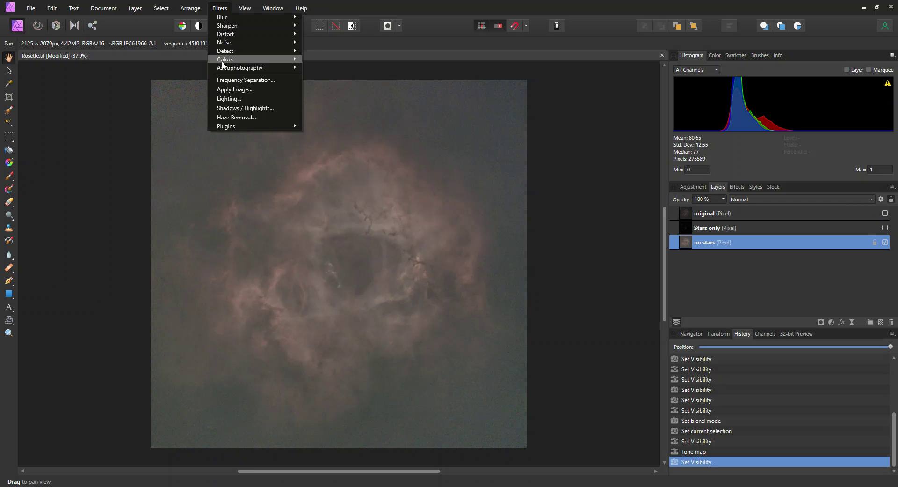
{"action": "mouse_move", "coordinate": [230, 125]}
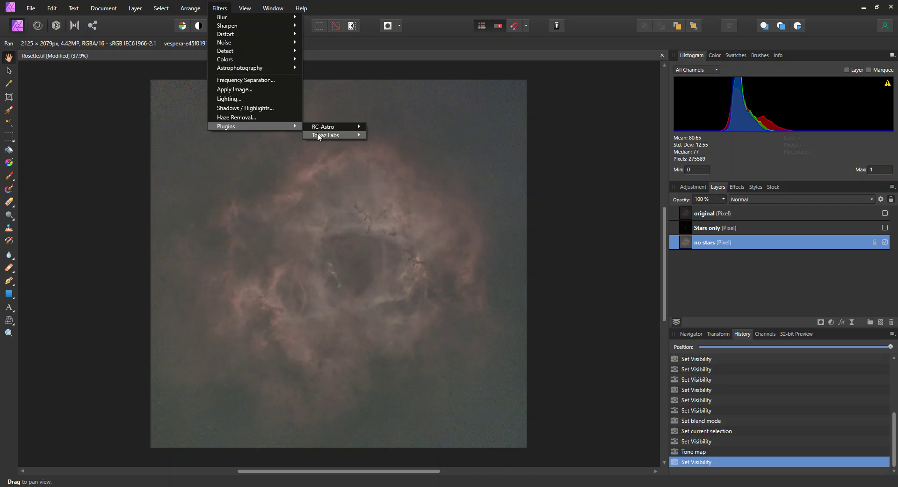
{"action": "mouse_move", "coordinate": [325, 135]}
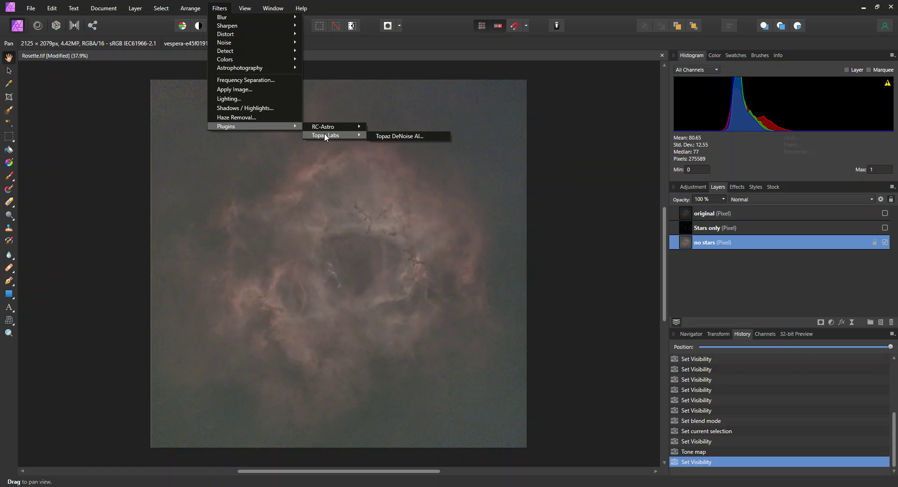
{"action": "left_click", "coordinate": [392, 137]}
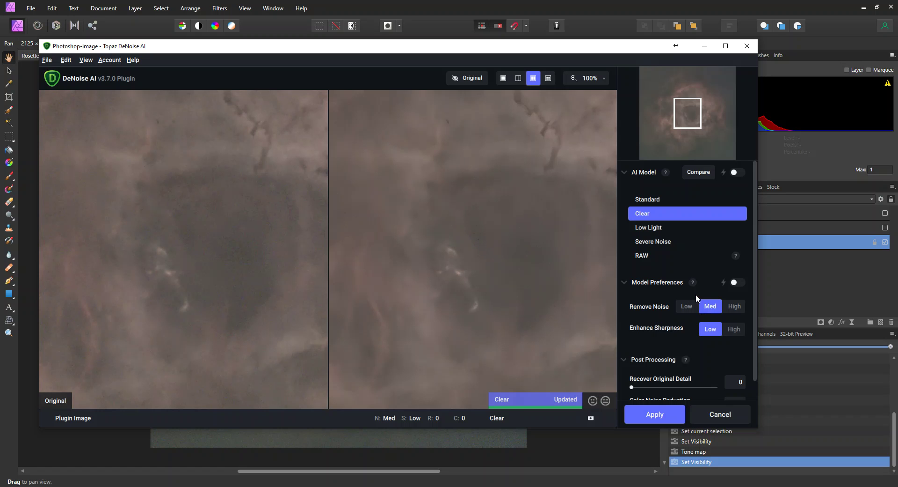
- Apply the Clear model denoise at Medium noise removal and Low sharpening
{"action": "left_click", "coordinate": [655, 414]}
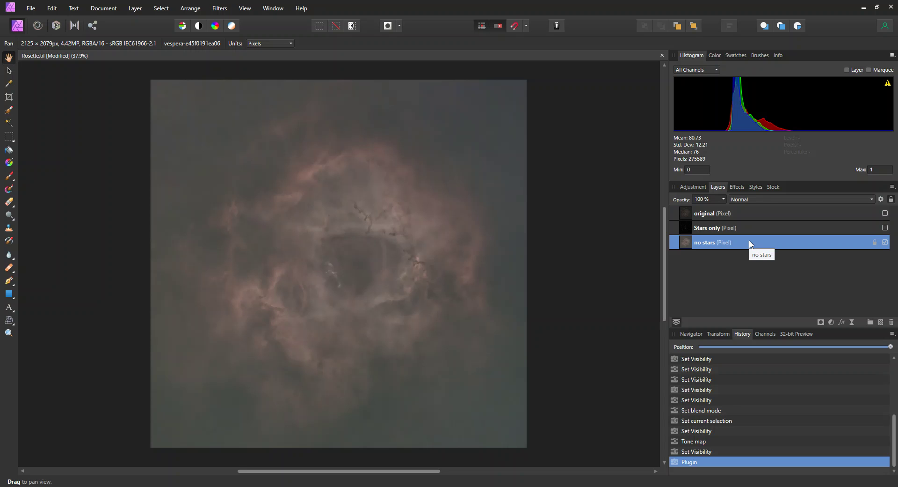
- Add a Curves adjustment preset to the starless nebula layer
{"action": "left_click", "coordinate": [694, 187]}
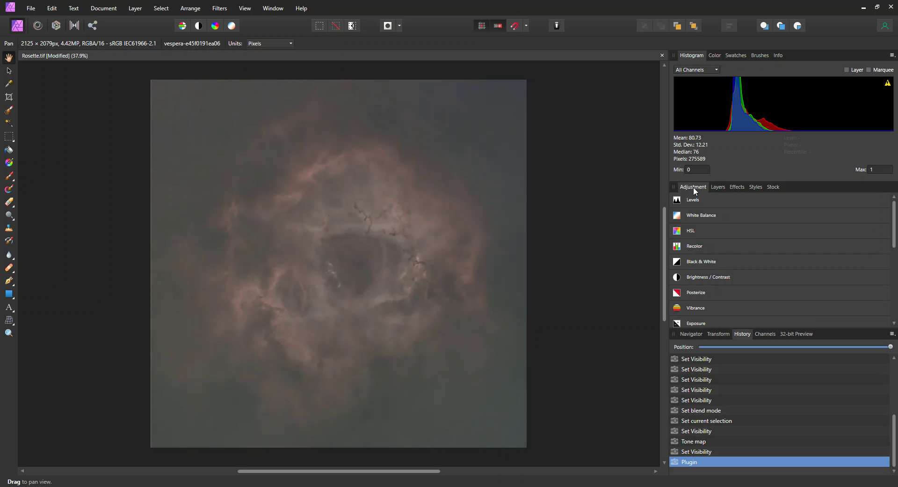
{"action": "scroll", "coordinate": [734, 253], "scroll_direction": "down", "scroll_amount": 5}
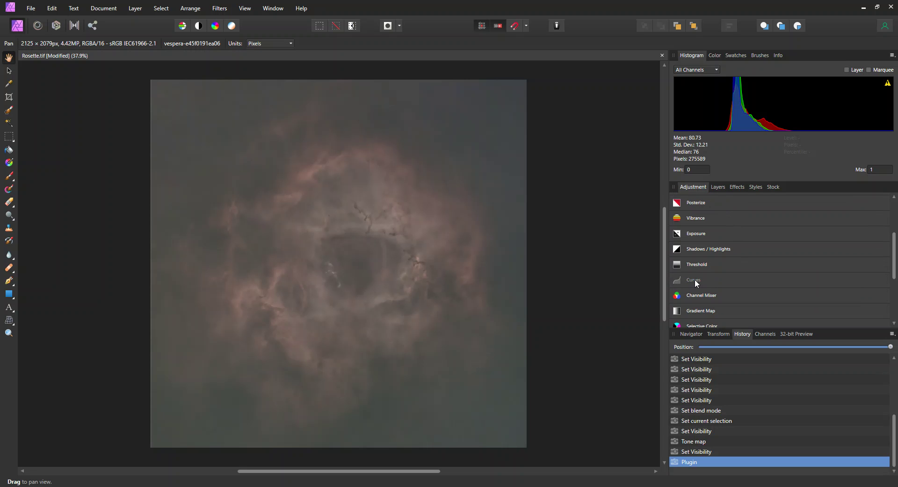
{"action": "left_click", "coordinate": [695, 280]}
{"action": "left_click", "coordinate": [686, 305]}
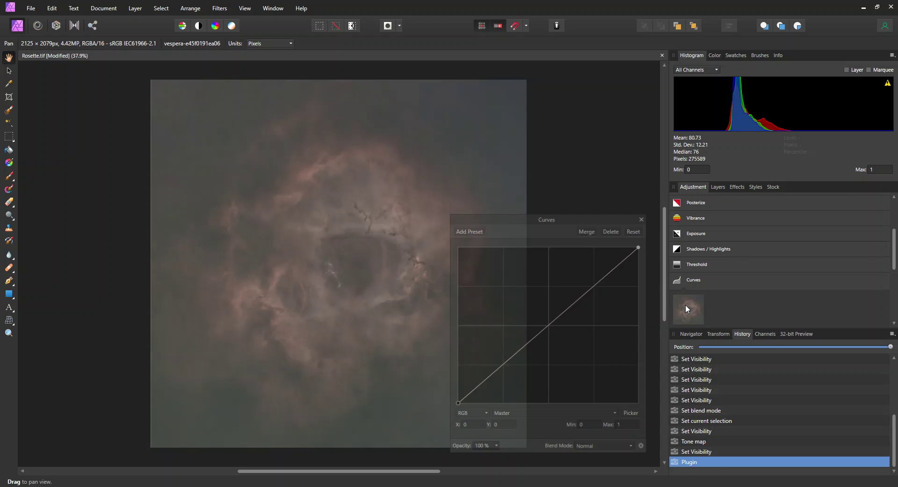
{"action": "left_click_drag", "start_coordinate": [521, 216], "coordinate": [704, 180]}
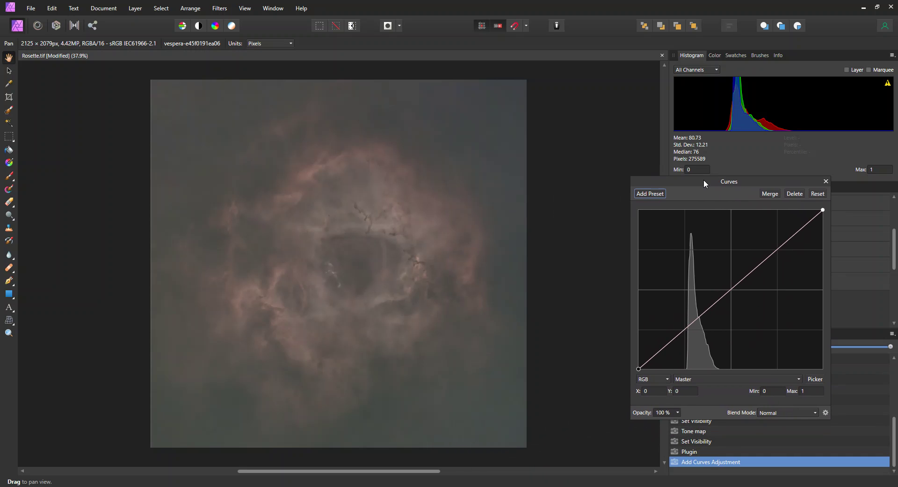
- Use Picker on the image to form a brightening S-curve, then merge it down
{"action": "left_click", "coordinate": [815, 379]}
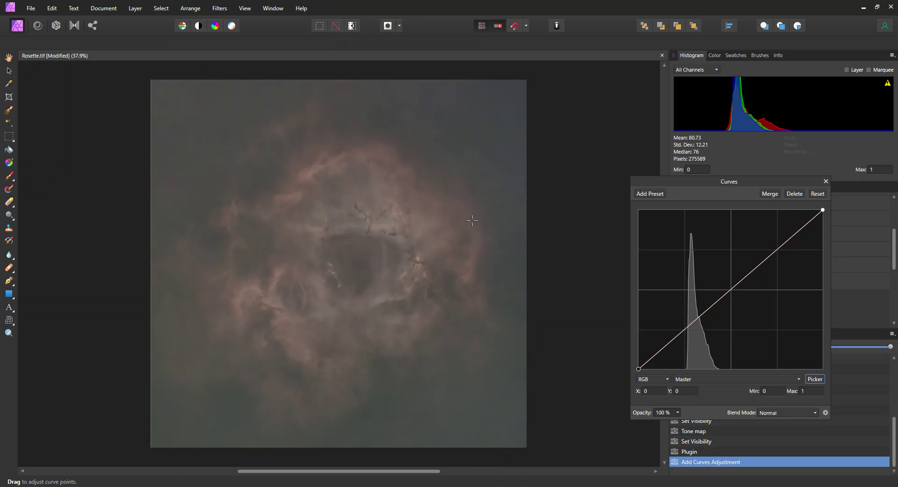
{"action": "left_click_drag", "start_coordinate": [472, 220], "coordinate": [471, 202]}
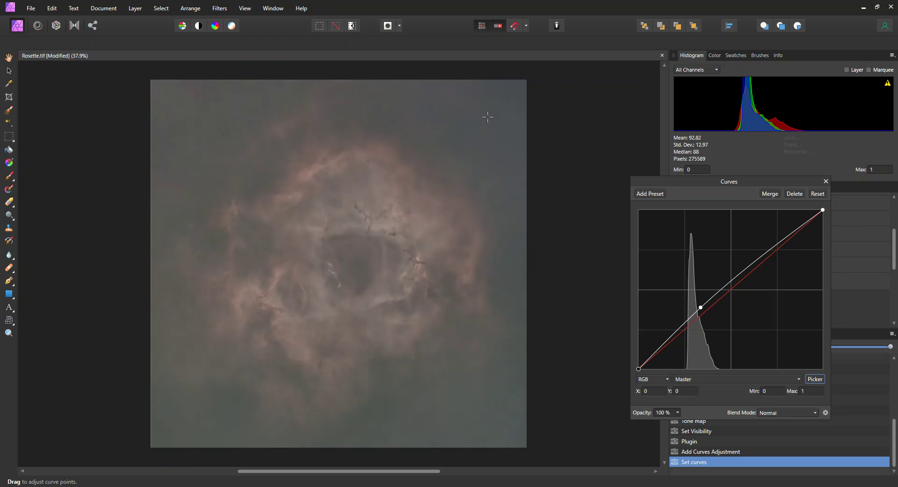
{"action": "left_click_drag", "start_coordinate": [487, 117], "coordinate": [490, 138]}
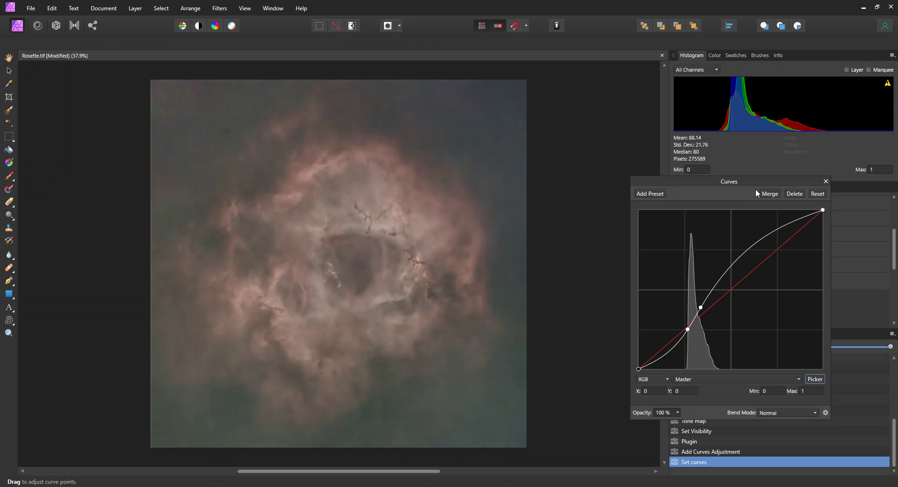
{"action": "left_click", "coordinate": [770, 194]}
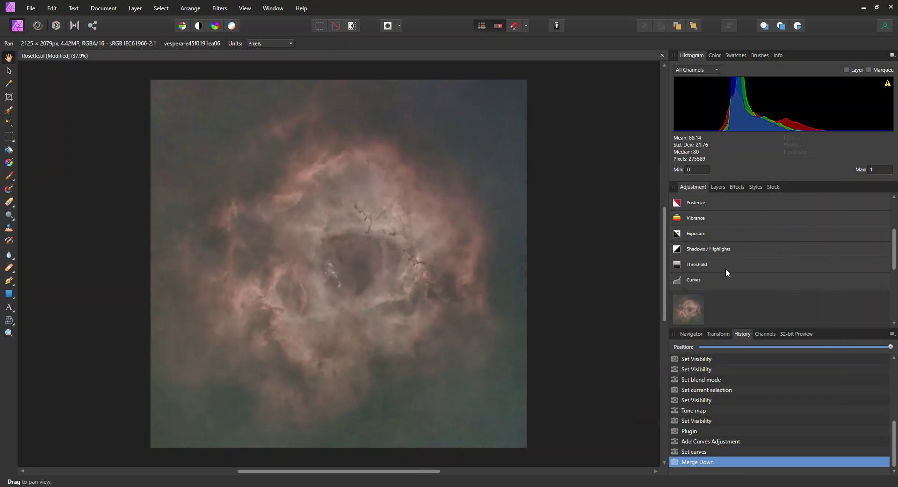
- Add another Curves adjustment, pick a stronger S-curve on the image, and merge it
{"action": "left_click", "coordinate": [685, 312]}
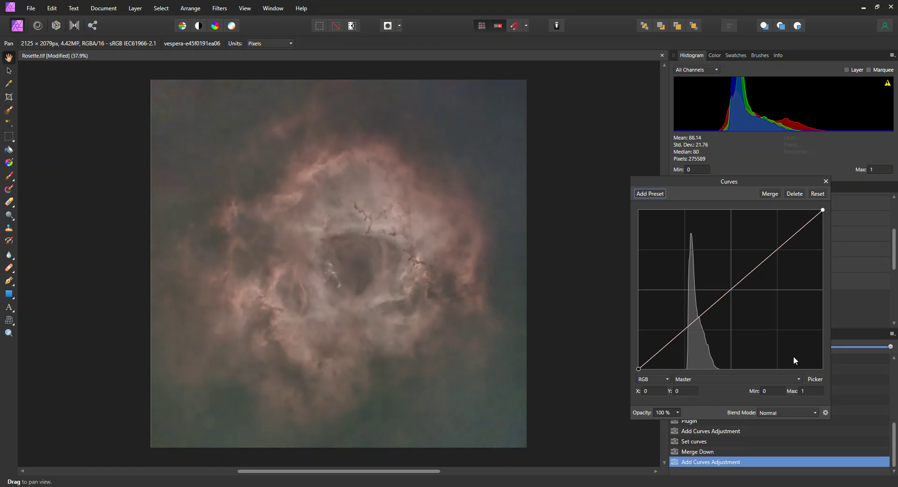
{"action": "left_click", "coordinate": [815, 381]}
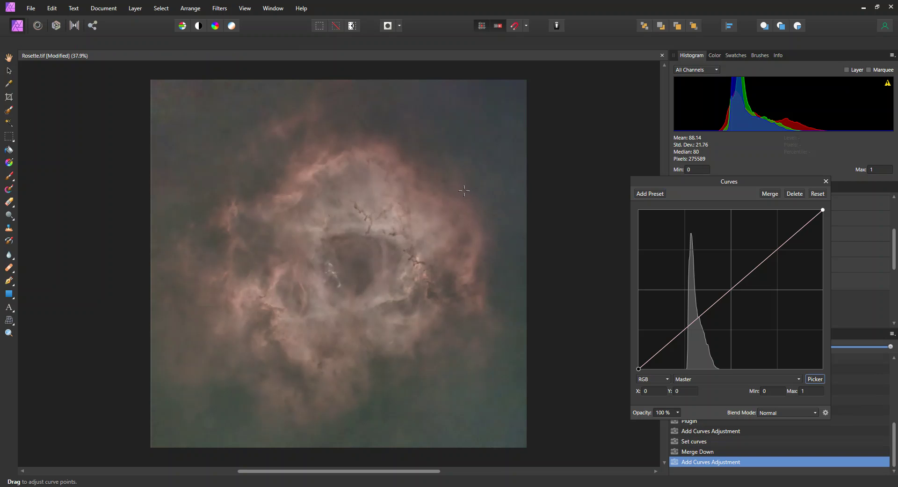
{"action": "left_click_drag", "start_coordinate": [464, 189], "coordinate": [465, 169]}
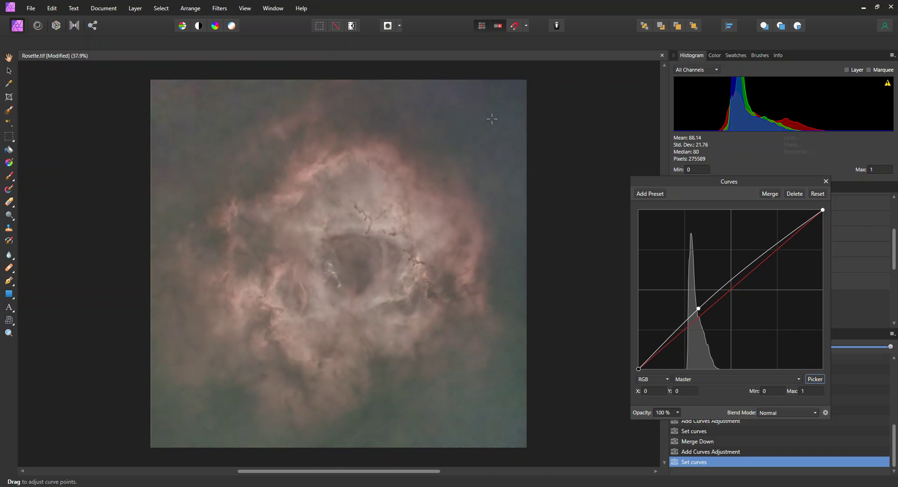
{"action": "left_click_drag", "start_coordinate": [492, 119], "coordinate": [492, 141]}
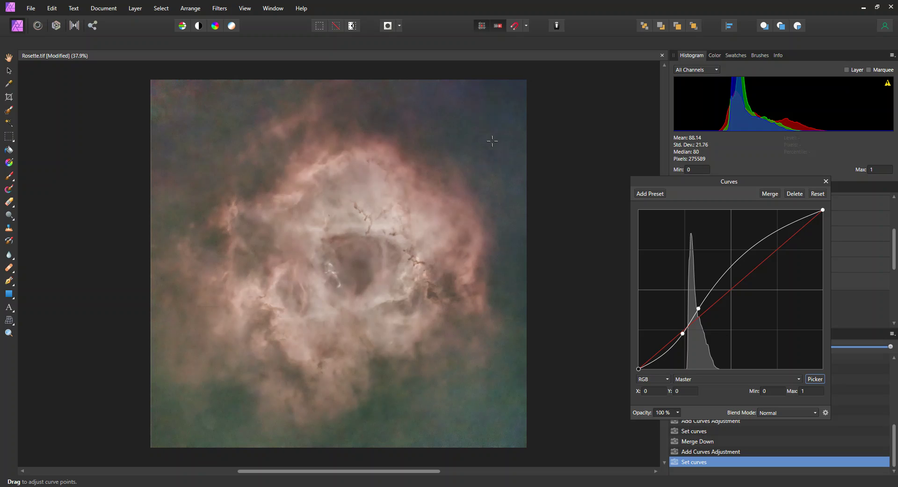
{"action": "left_click_drag", "start_coordinate": [492, 141], "coordinate": [493, 134]}
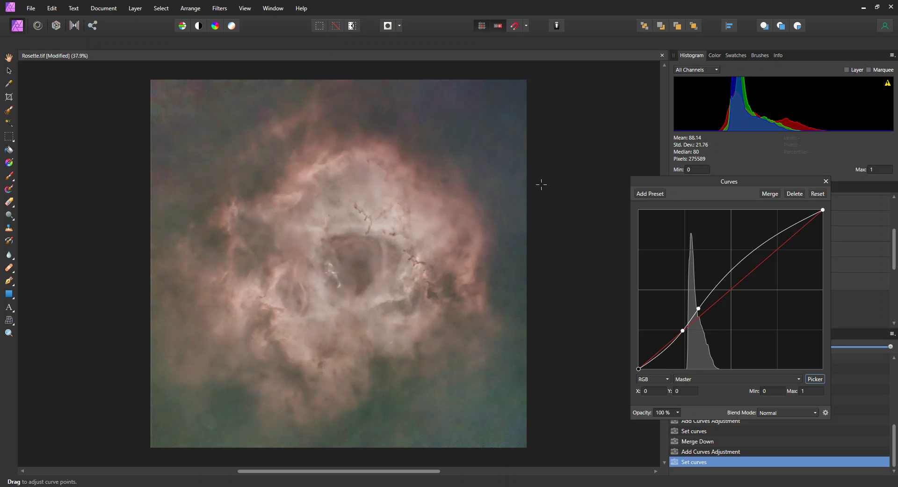
{"action": "left_click", "coordinate": [770, 193]}
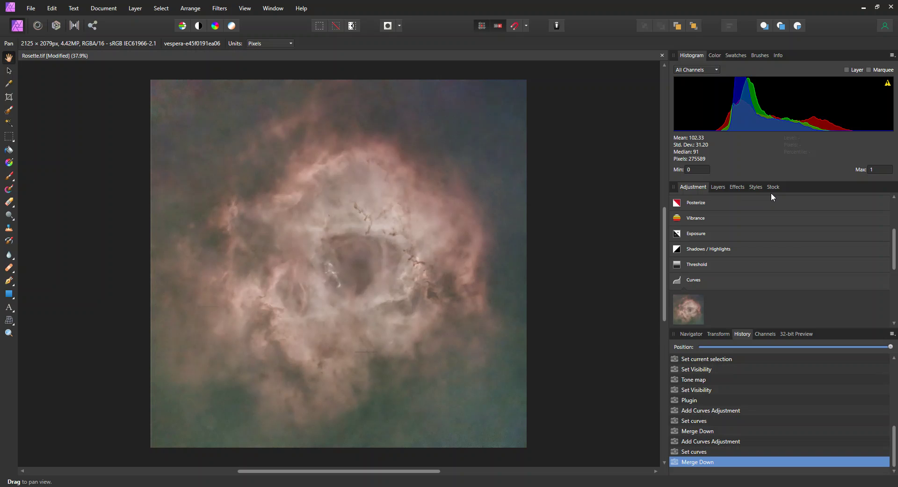
- Run Topaz DeNoise AI again with the Clear model on the brightened starless layer and apply
{"action": "left_click", "coordinate": [219, 10]}
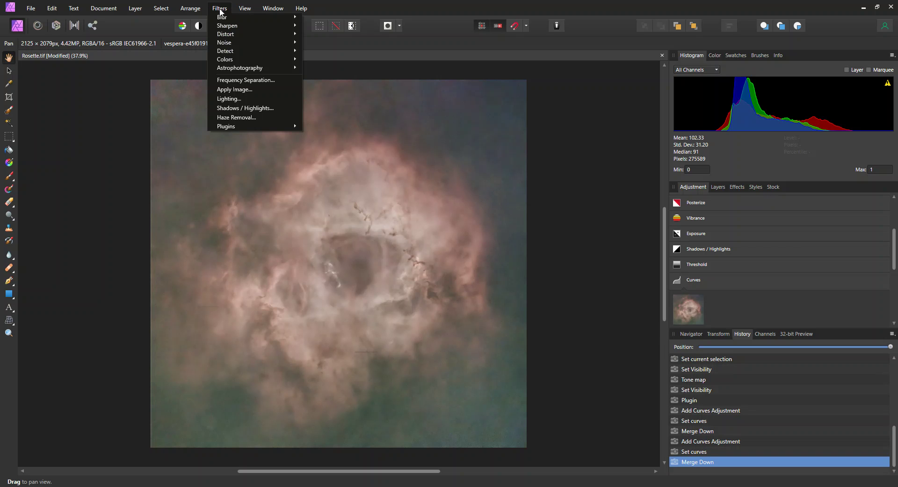
{"action": "mouse_move", "coordinate": [236, 126]}
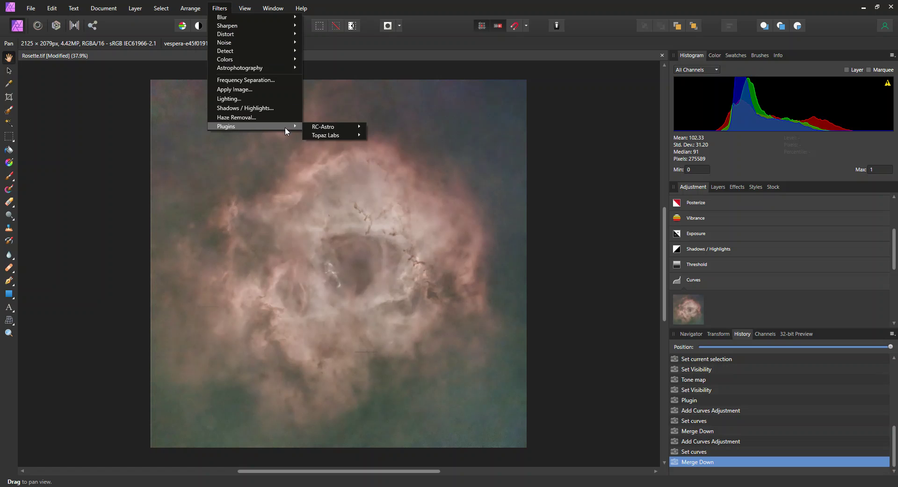
{"action": "mouse_move", "coordinate": [322, 136]}
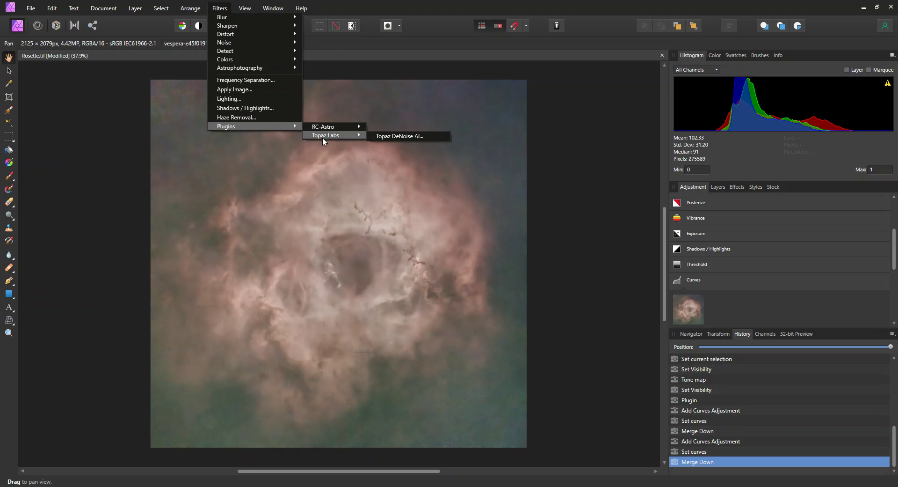
{"action": "left_click", "coordinate": [395, 136]}
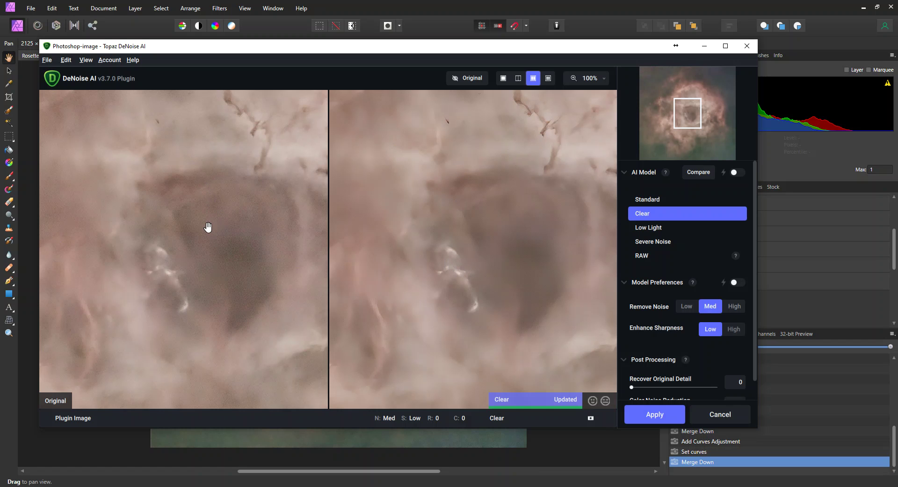
{"action": "left_click", "coordinate": [655, 417]}
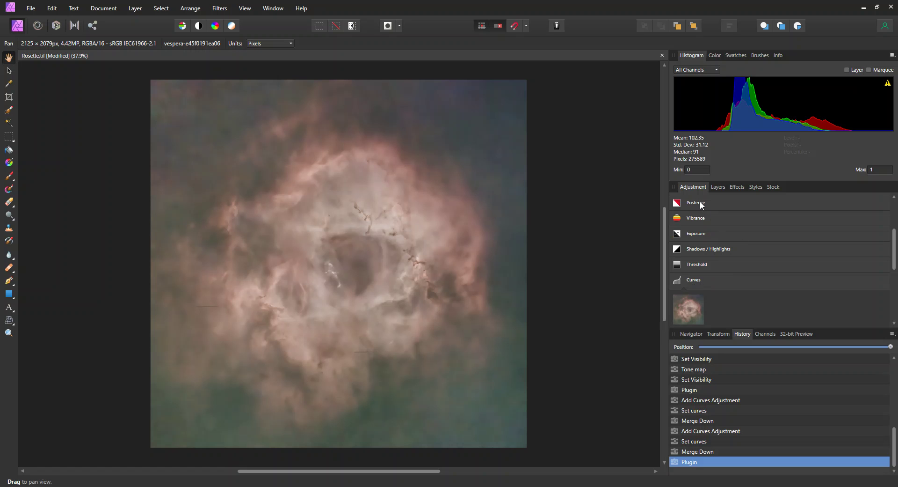
- Add a default Levels adjustment with Black Level 15% and merge it into the nebula layer
{"action": "scroll", "coordinate": [752, 217], "scroll_direction": "up", "scroll_amount": 4}
{"action": "left_click", "coordinate": [686, 201]}
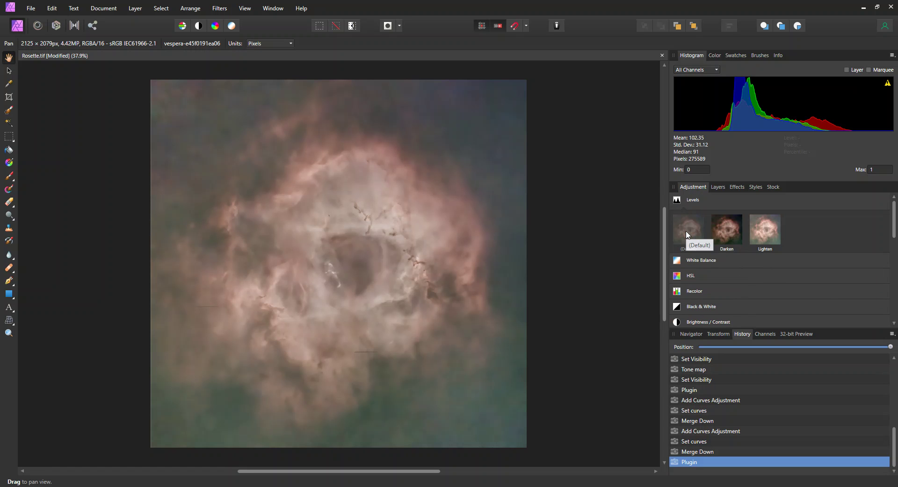
{"action": "left_click", "coordinate": [681, 223]}
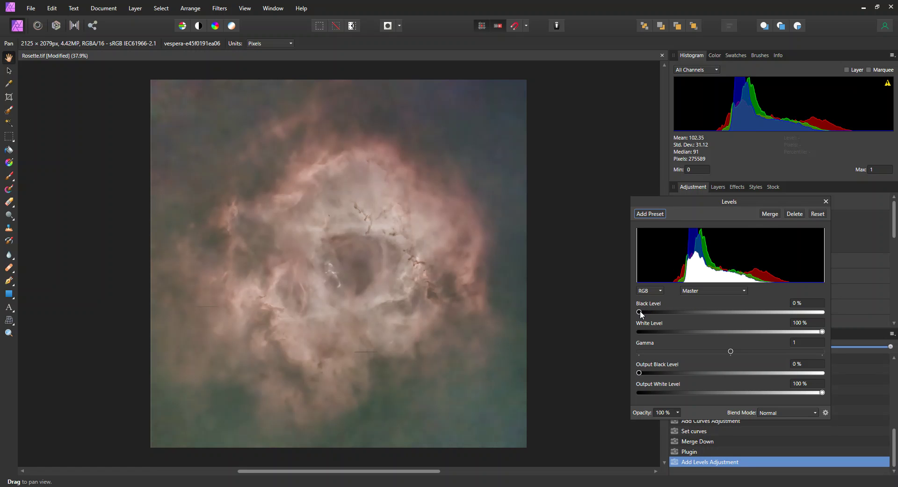
{"action": "left_click_drag", "start_coordinate": [640, 311], "coordinate": [668, 319]}
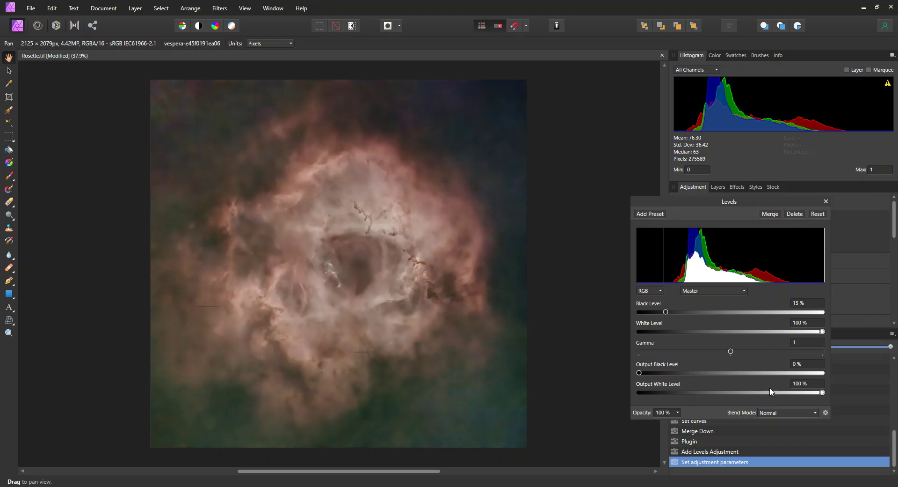
{"action": "left_click", "coordinate": [770, 213]}
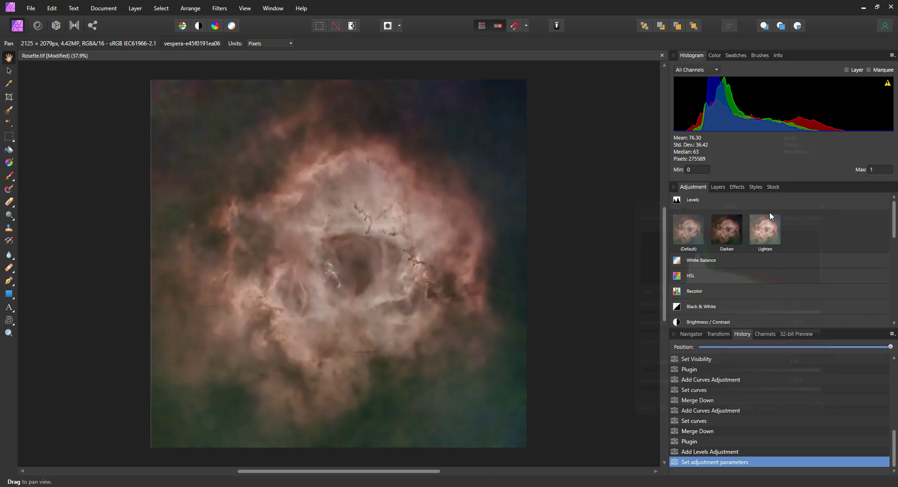
- Add a default Vibrance adjustment at about 31% vibrance and 30% saturation, then merge it
{"action": "left_click", "coordinate": [676, 204]}
{"action": "scroll", "coordinate": [705, 259], "scroll_direction": "down", "scroll_amount": 3}
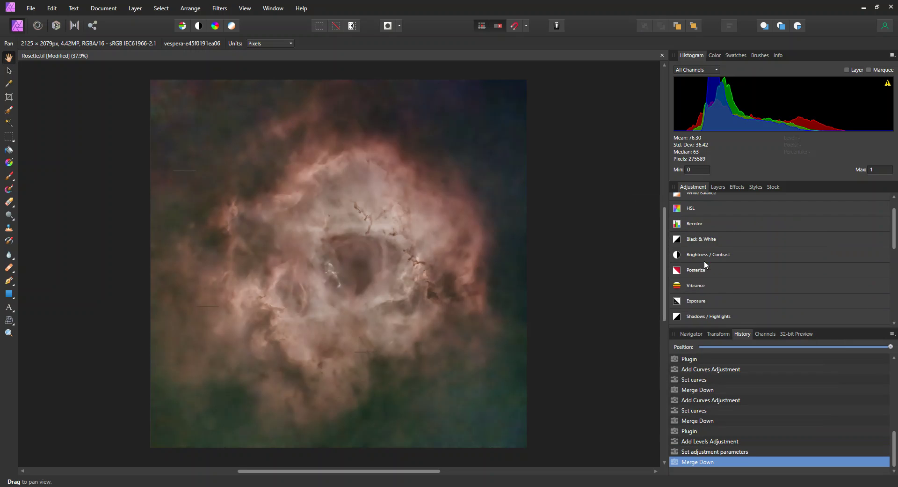
{"action": "left_click", "coordinate": [699, 286]}
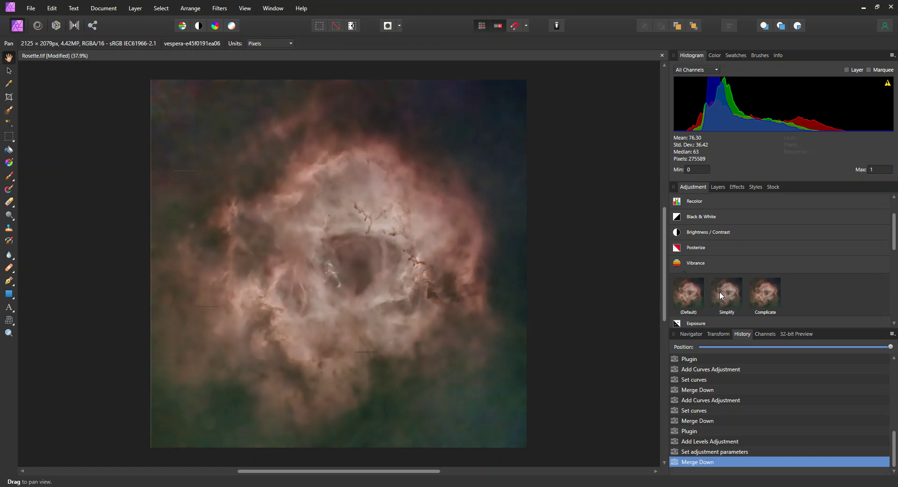
{"action": "left_click", "coordinate": [691, 299]}
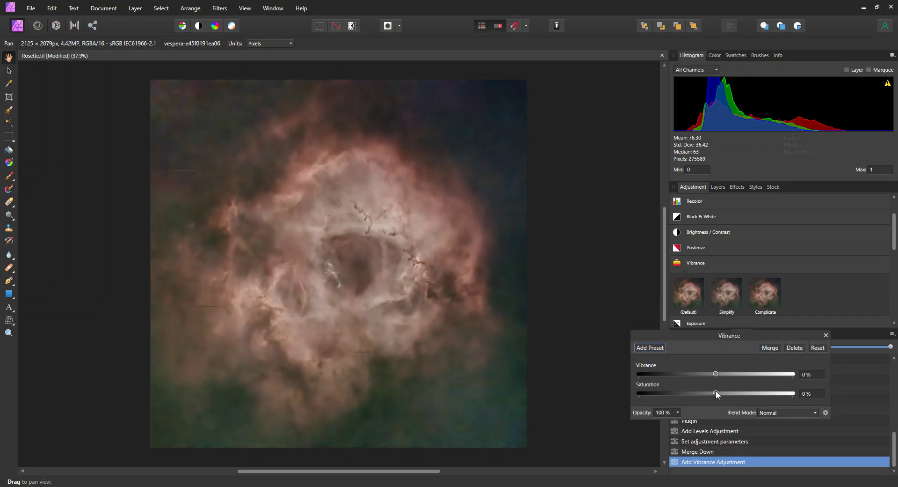
{"action": "left_click_drag", "start_coordinate": [716, 392], "coordinate": [740, 373]}
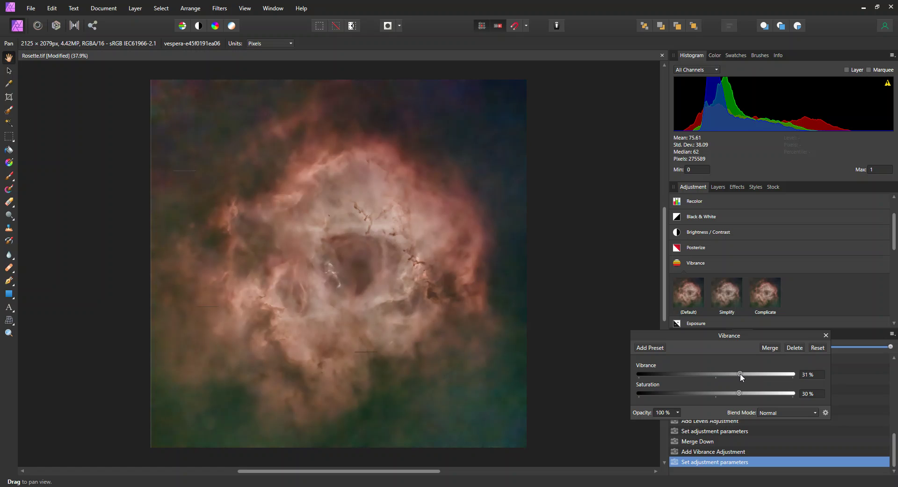
{"action": "left_click", "coordinate": [769, 348]}
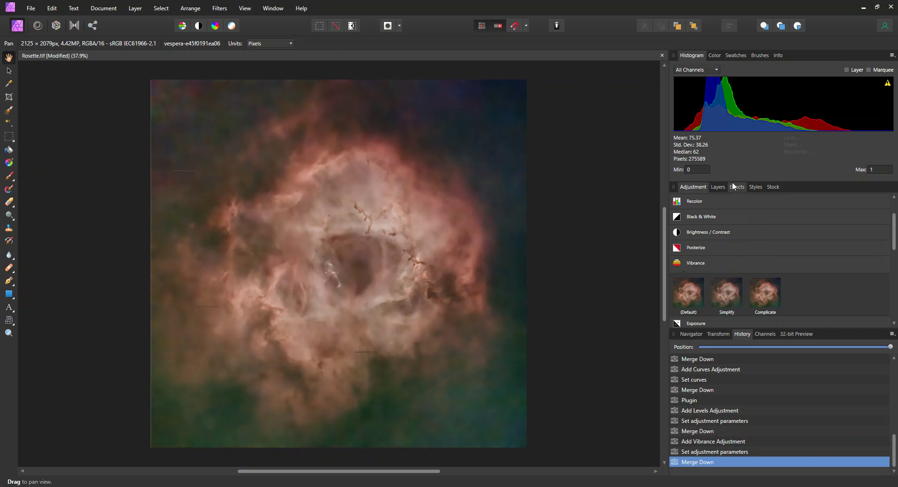
- Turn the Stars only layer's visibility back on in the Layers panel
{"action": "left_click", "coordinate": [718, 187]}
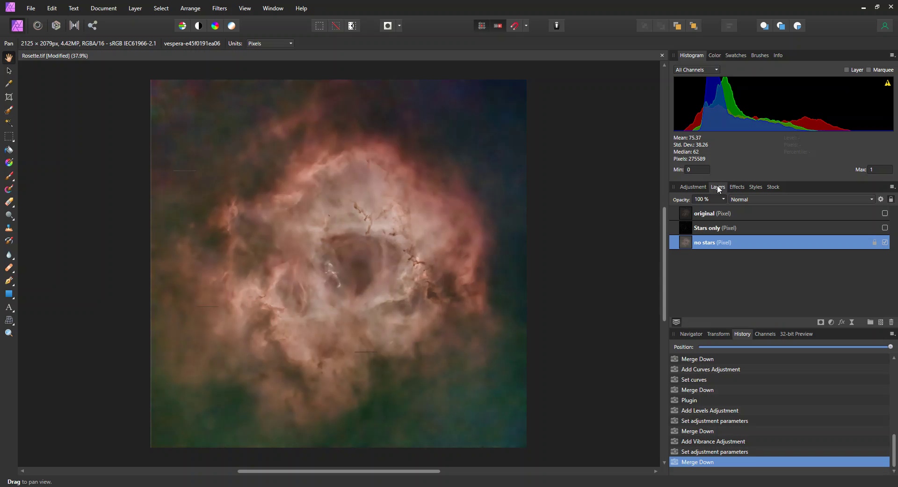
{"action": "left_click", "coordinate": [886, 228]}
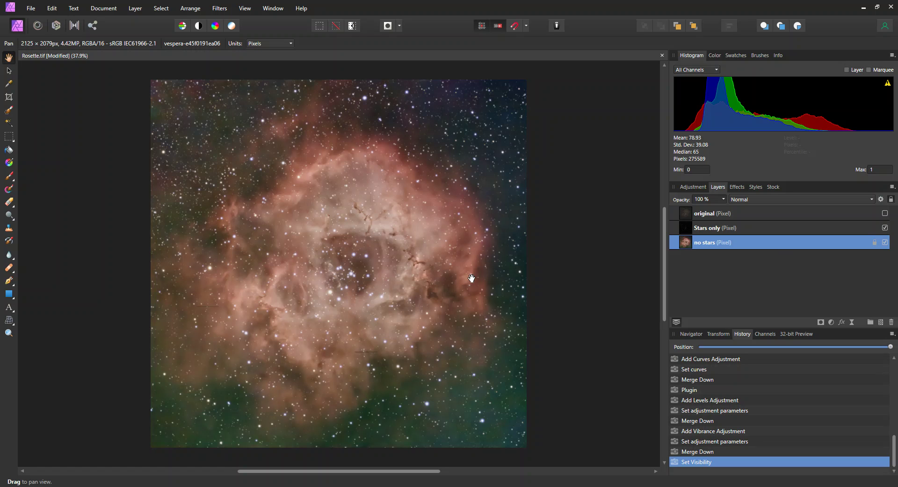
{"action": "left_click", "coordinate": [31, 10]}
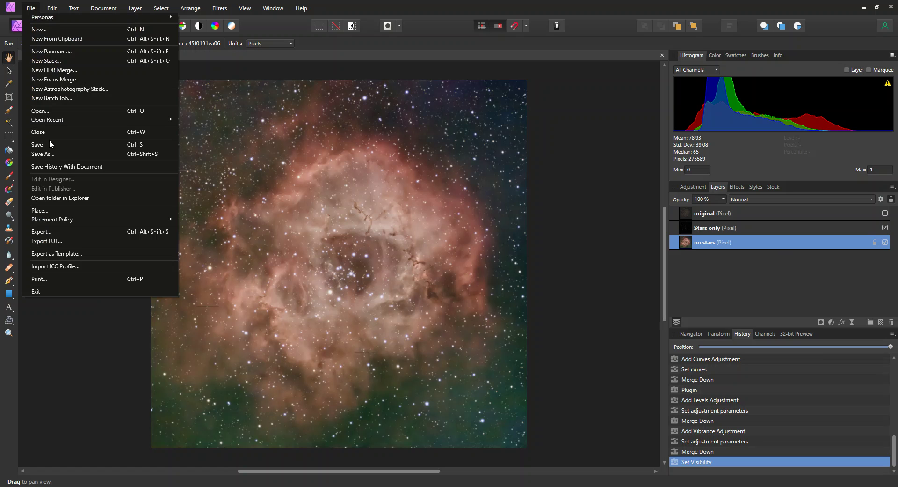
- Export the whole document as a full-size JPEG using the JPEG (High quality) preset at quality 85
{"action": "left_click", "coordinate": [608, 151]}
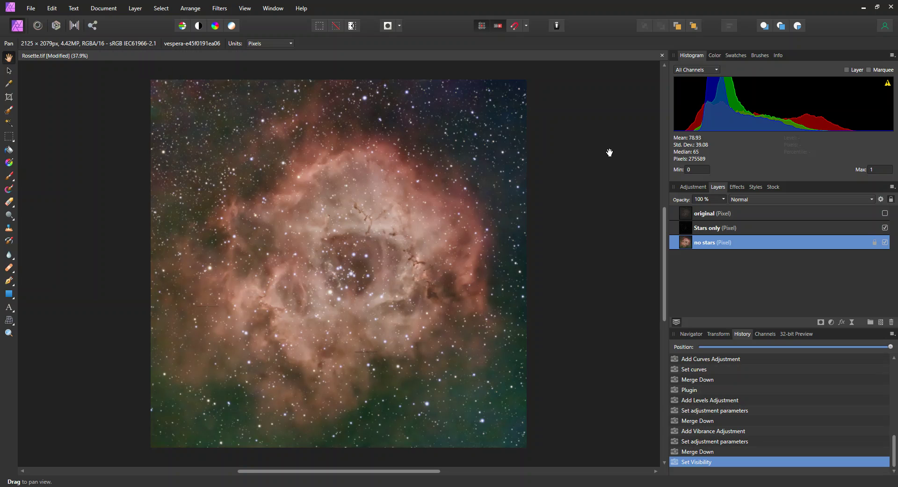
{"action": "left_click", "coordinate": [29, 10]}
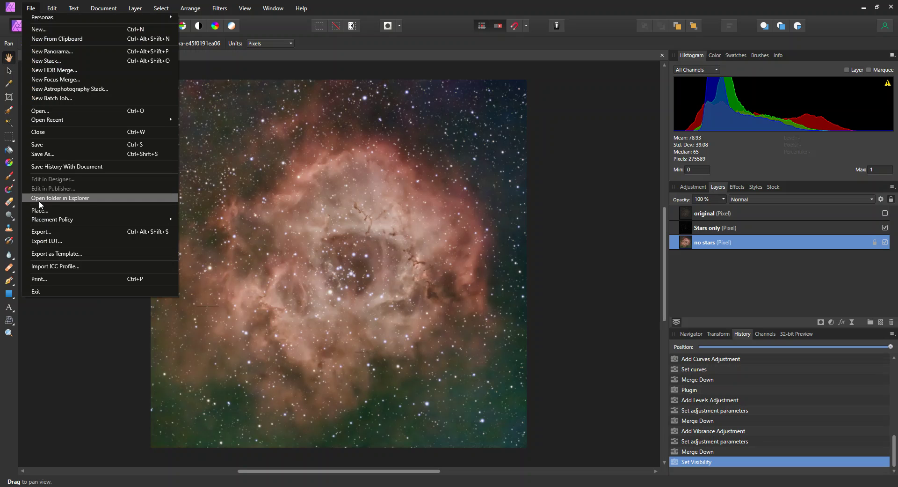
{"action": "left_click", "coordinate": [38, 232]}
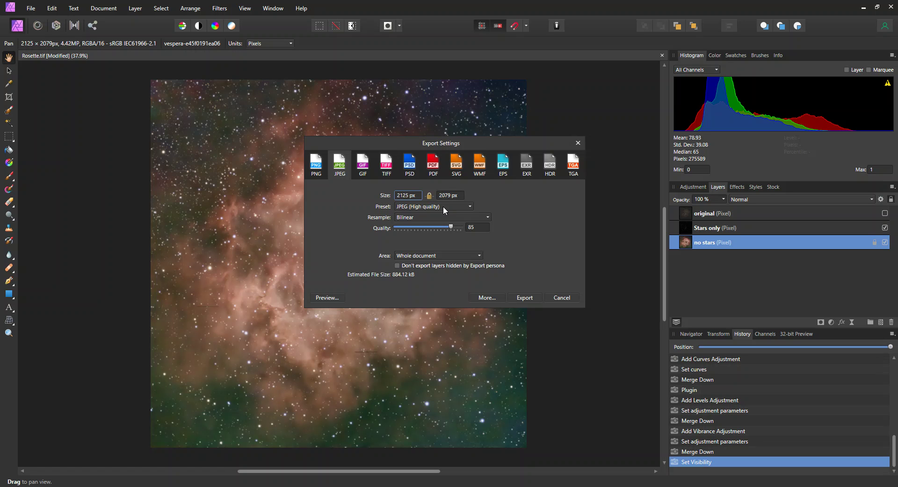
{"action": "left_click", "coordinate": [470, 205]}
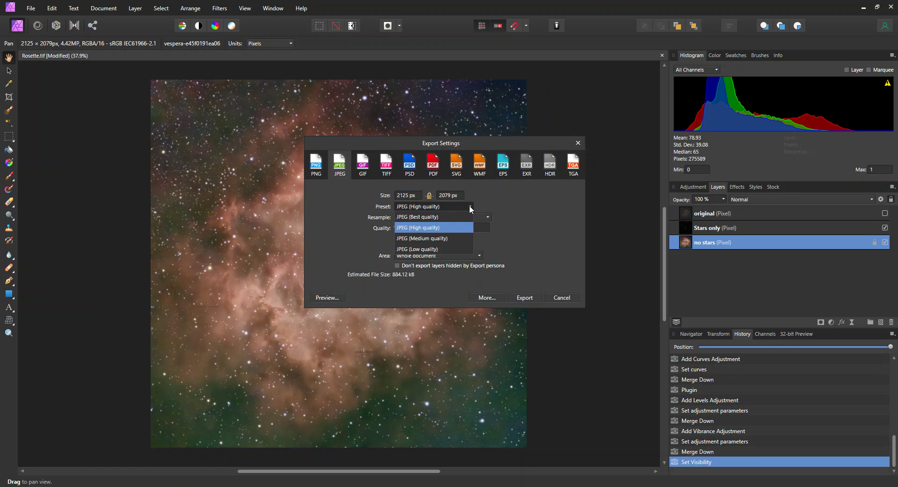
{"action": "left_click", "coordinate": [470, 206]}
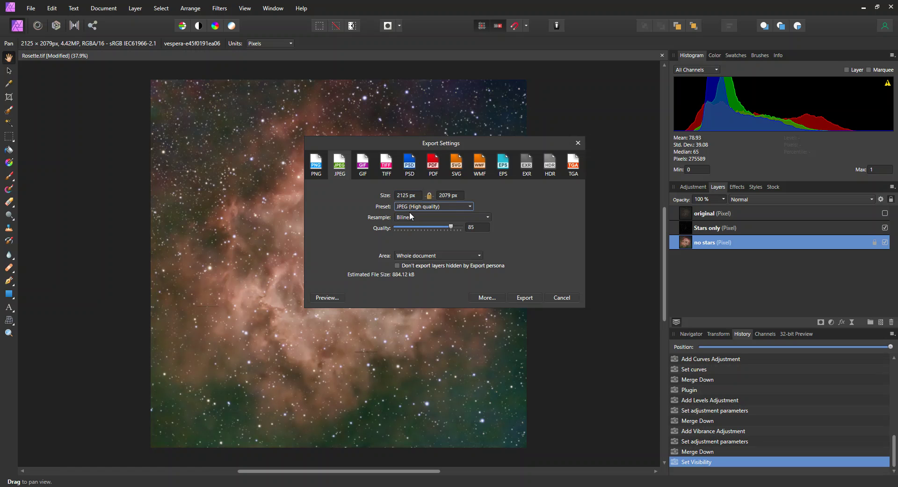
{"action": "left_click", "coordinate": [525, 298]}
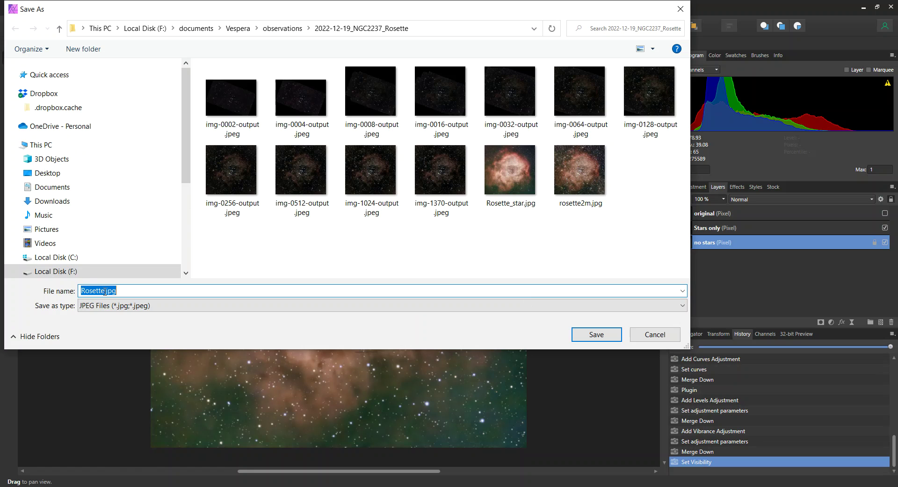
- Add '4' to the suggested name so the export saves as Rosette4.jpg
{"action": "left_click", "coordinate": [105, 291]}
{"action": "type", "text": "4"}
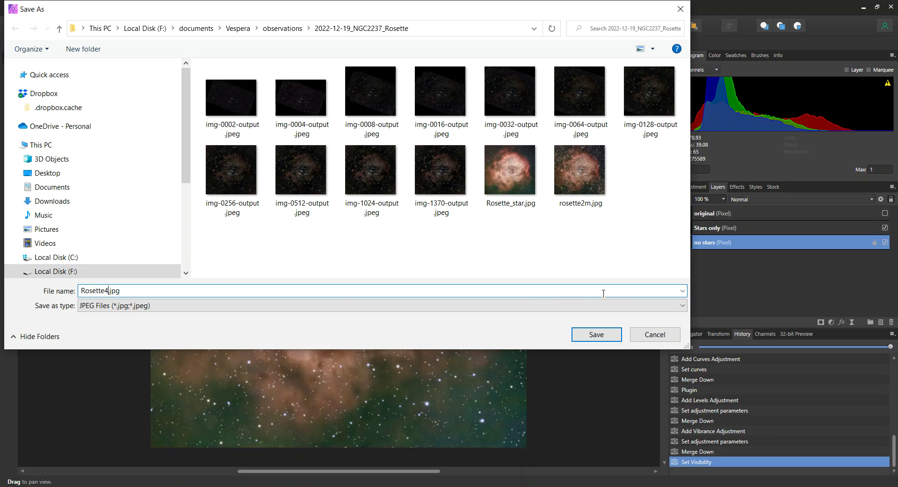
{"action": "left_click", "coordinate": [596, 337]}
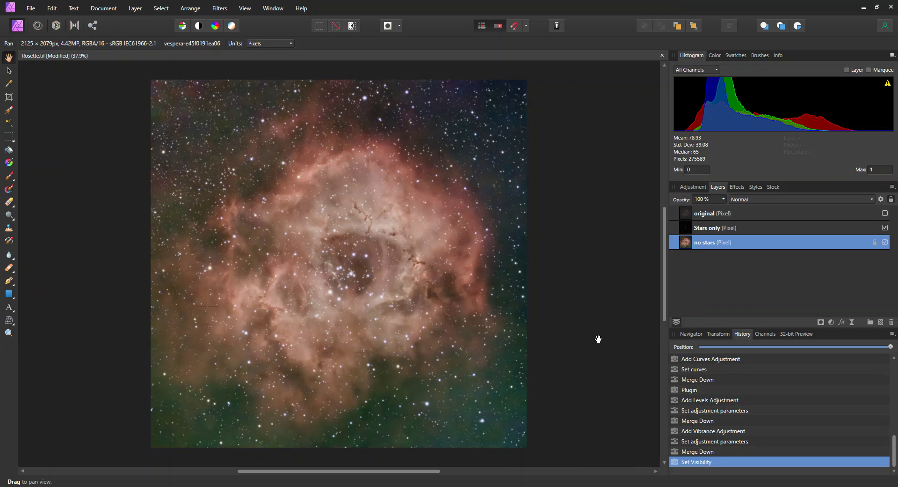